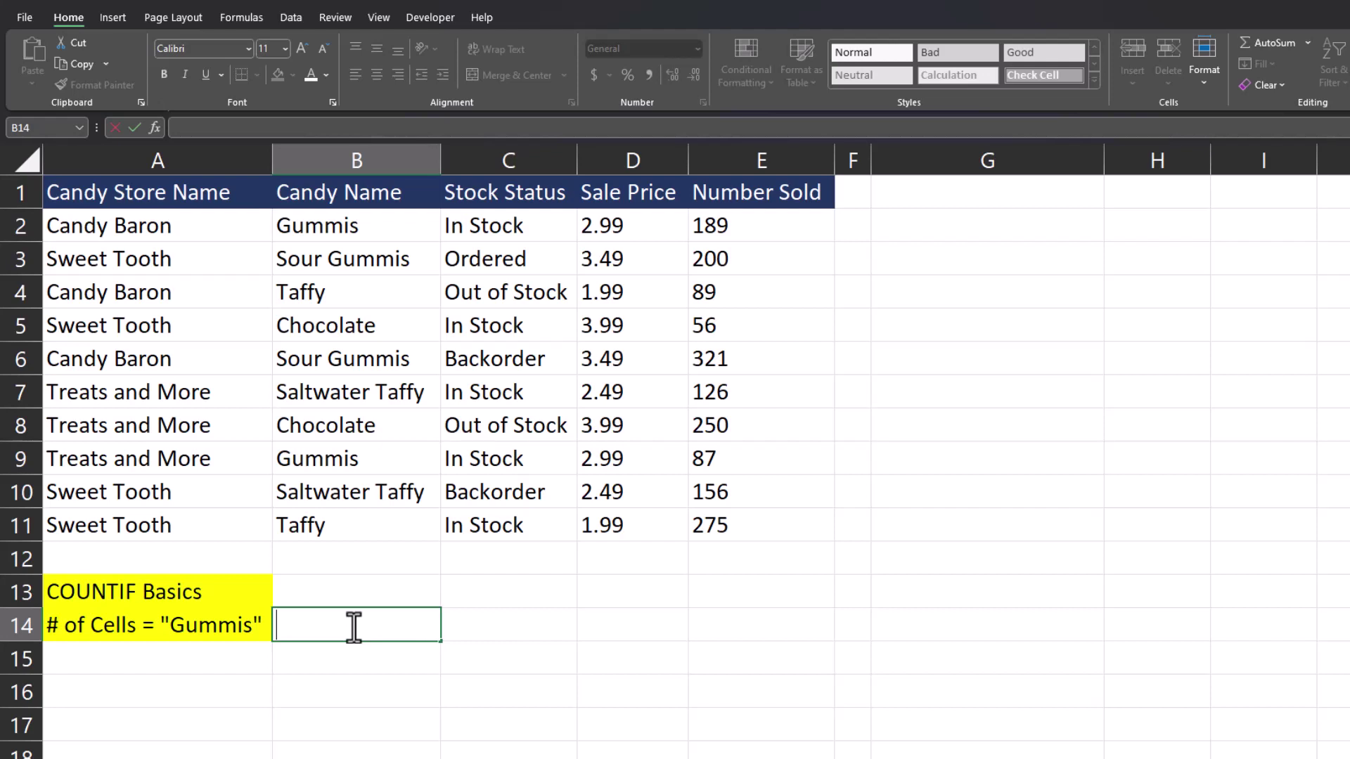
# Enter =COUNTIF(B2:B11,B2) in B14 to count exact Gummis matches.
pyautogui.write('=countif')
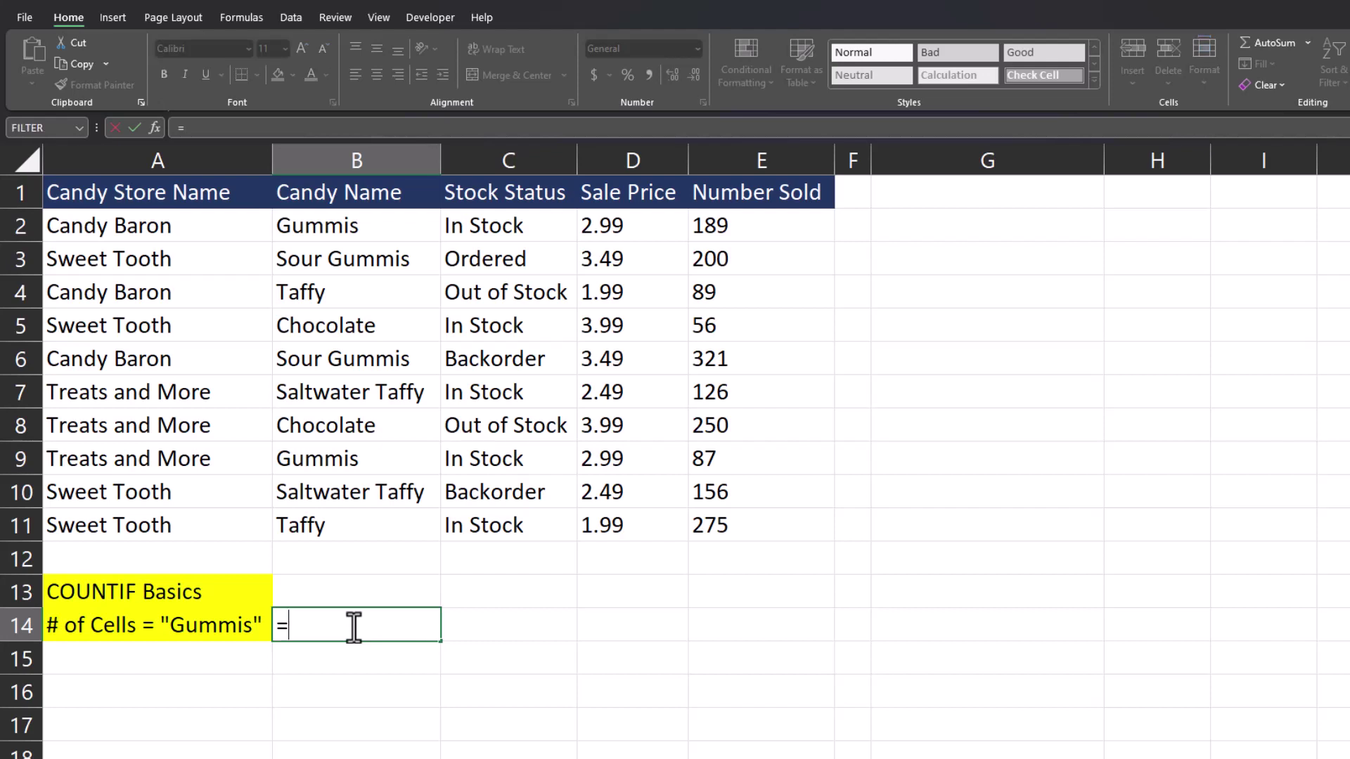
pyautogui.doubleClick(326, 651)
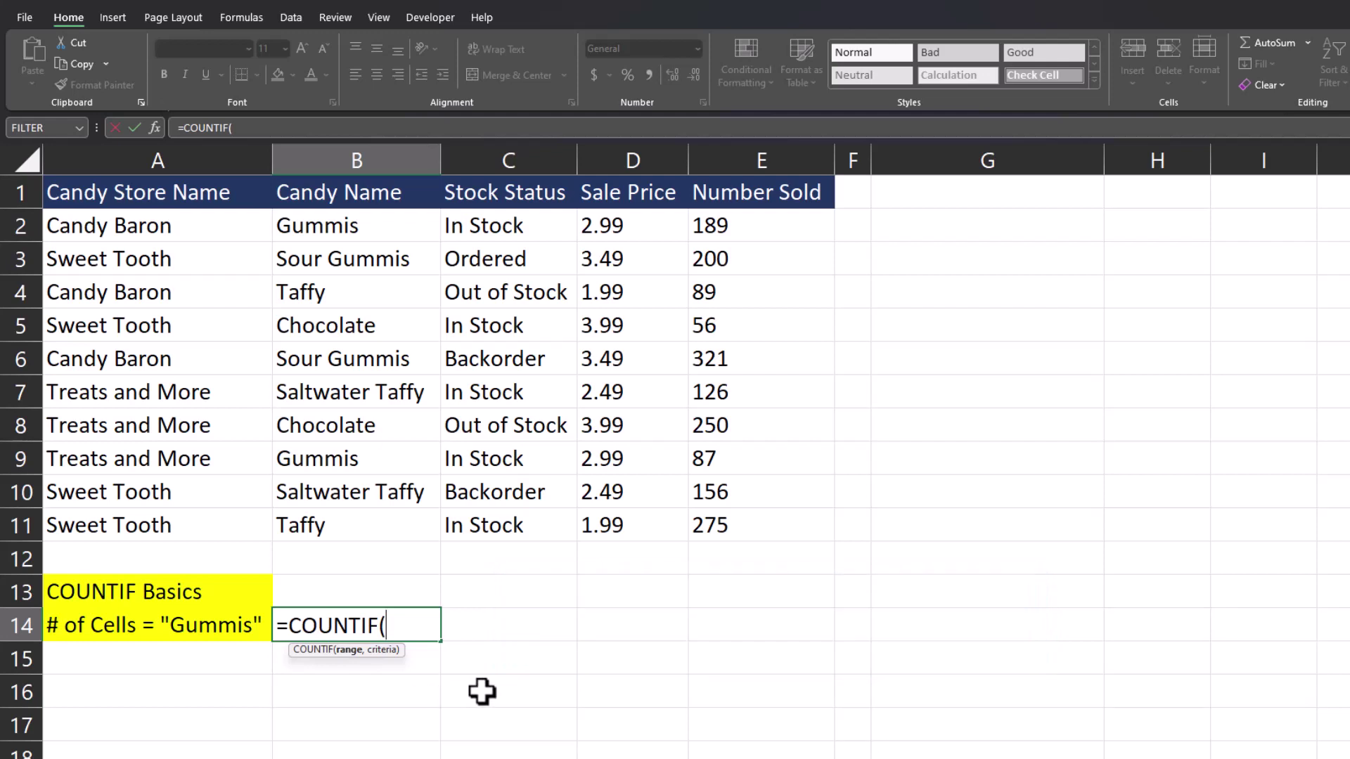
pyautogui.click(402, 227)
pyautogui.moveTo(402, 227); pyautogui.dragTo(402, 521)
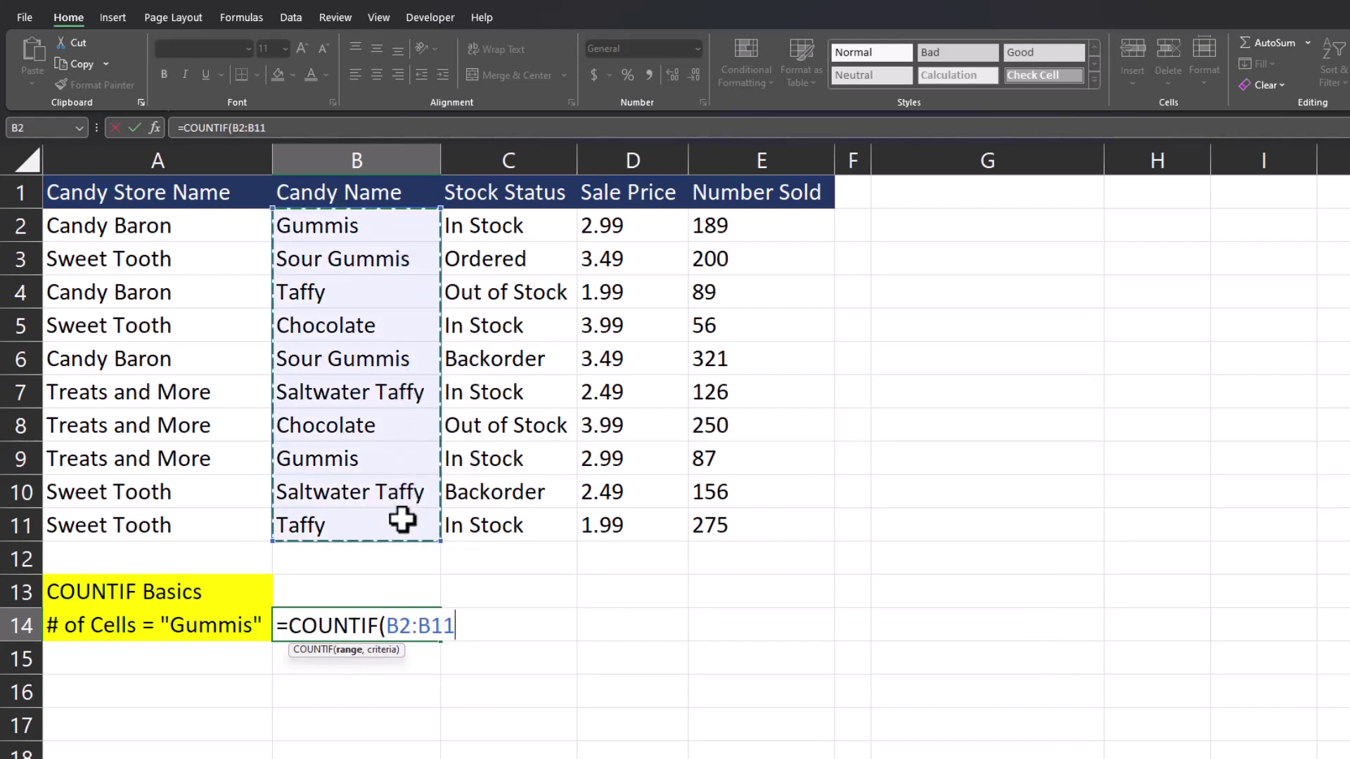
pyautogui.write(',')
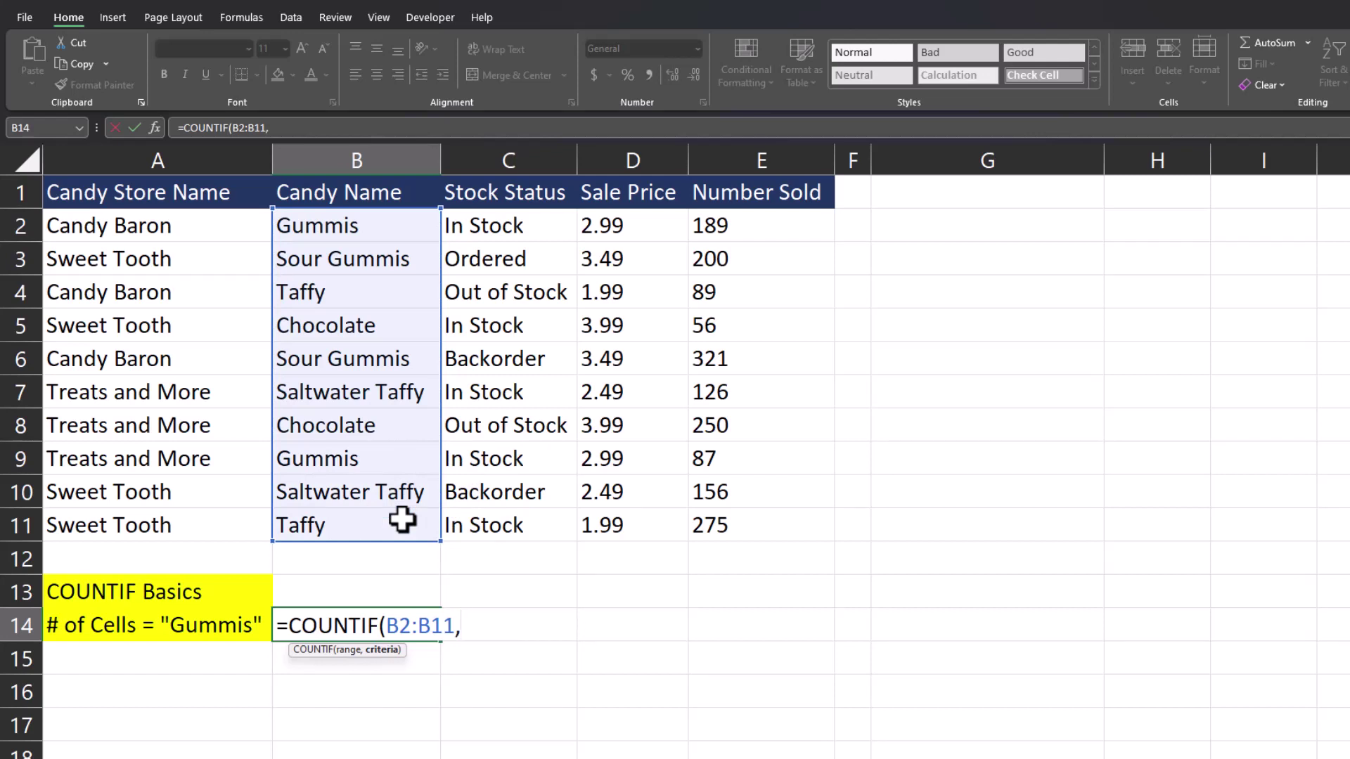
pyautogui.click(379, 222)
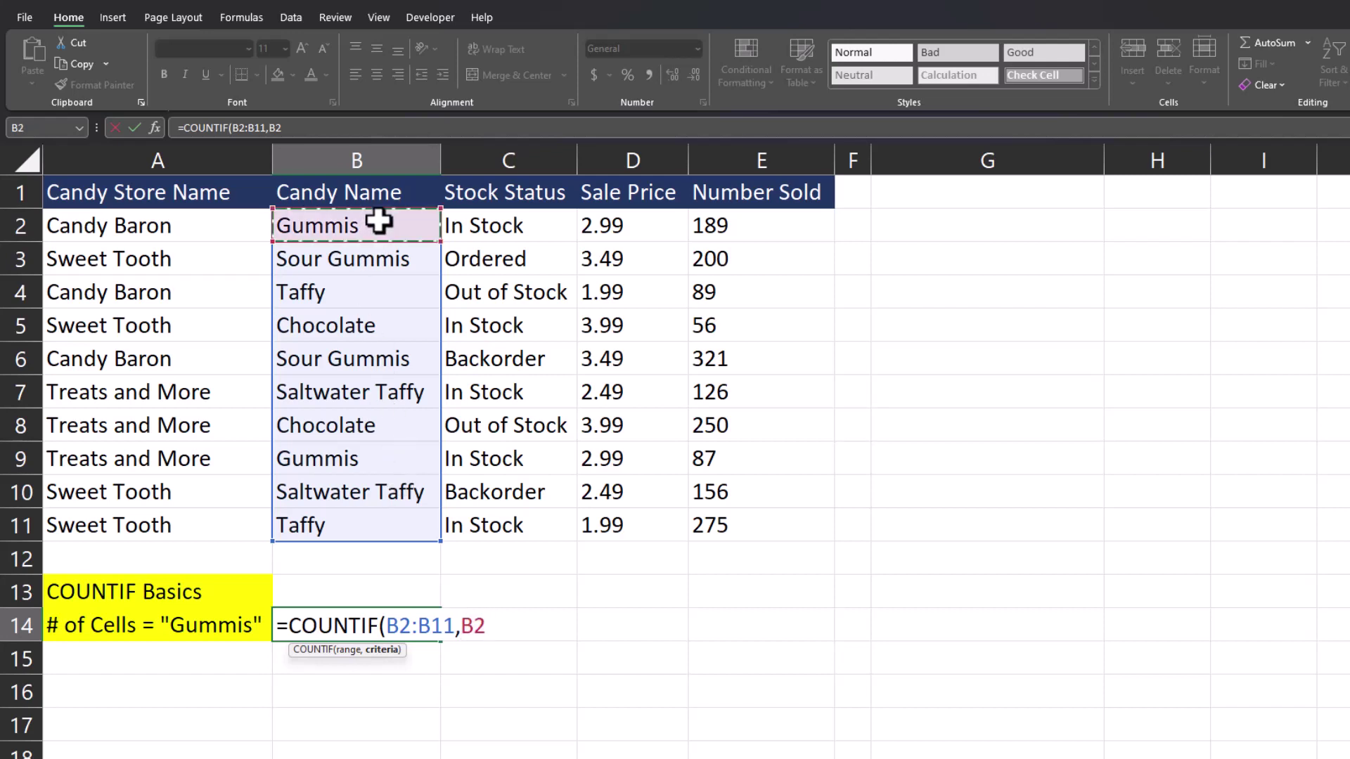
pyautogui.write(')')
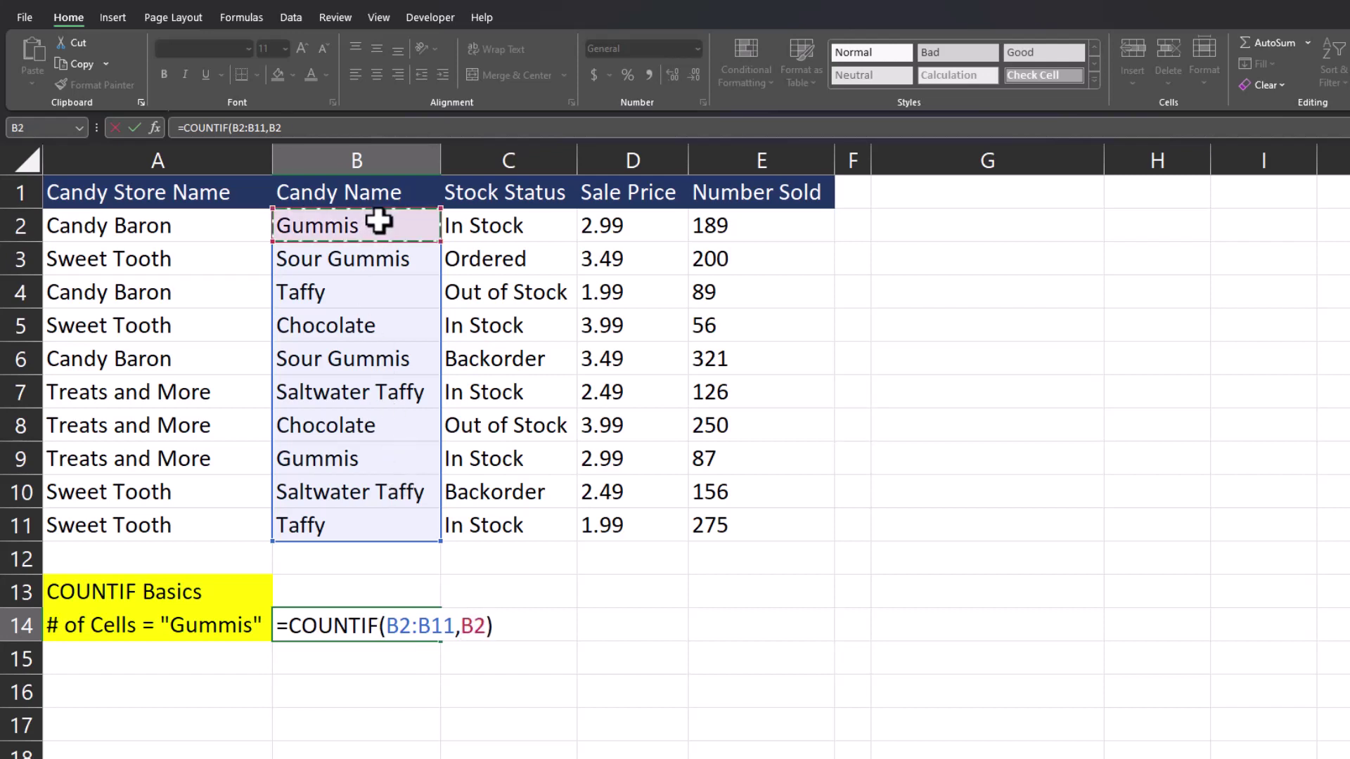
pyautogui.press('Return')
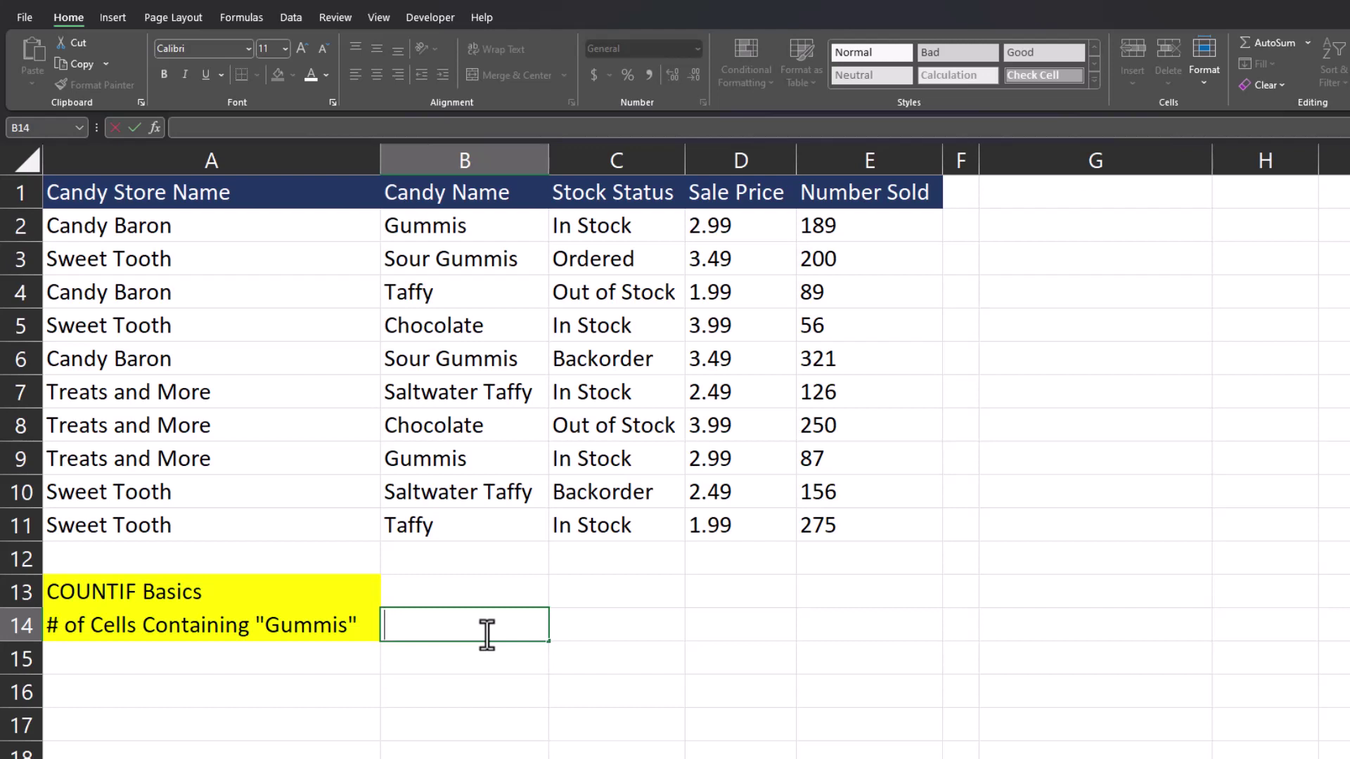
# Enter =COUNTIF(B2:B11,"*Gummis*") in B14, using asterisk wildcards around Gummis.
pyautogui.write('=countif')
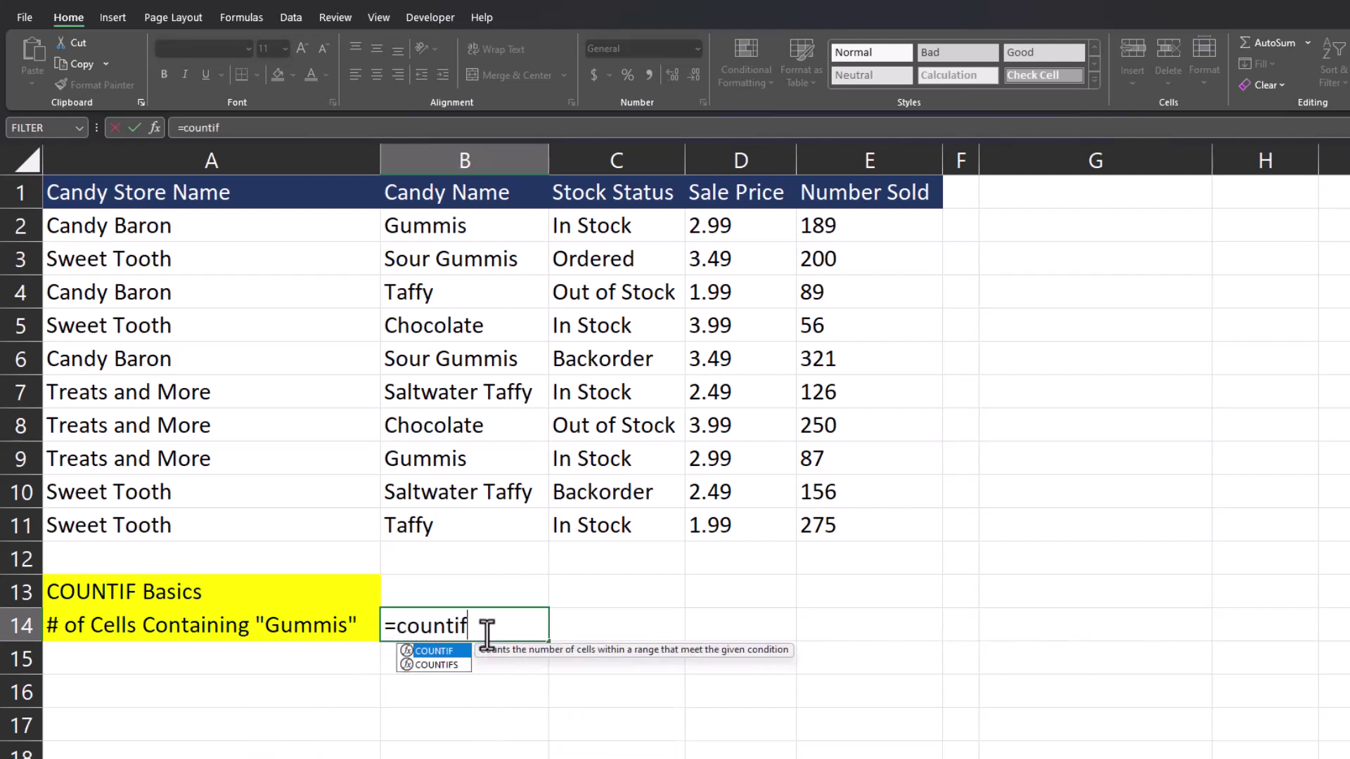
pyautogui.doubleClick(459, 651)
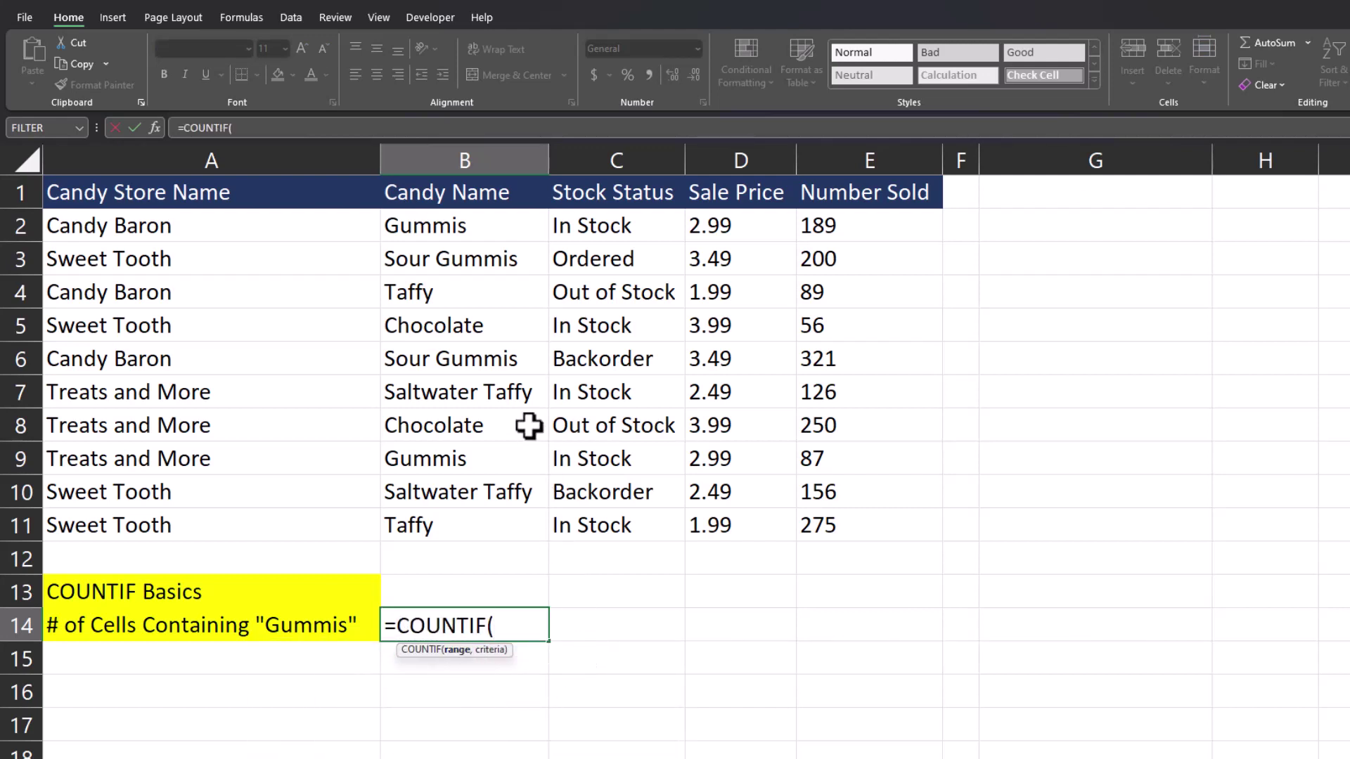
pyautogui.moveTo(510, 238); pyautogui.dragTo(488, 521)
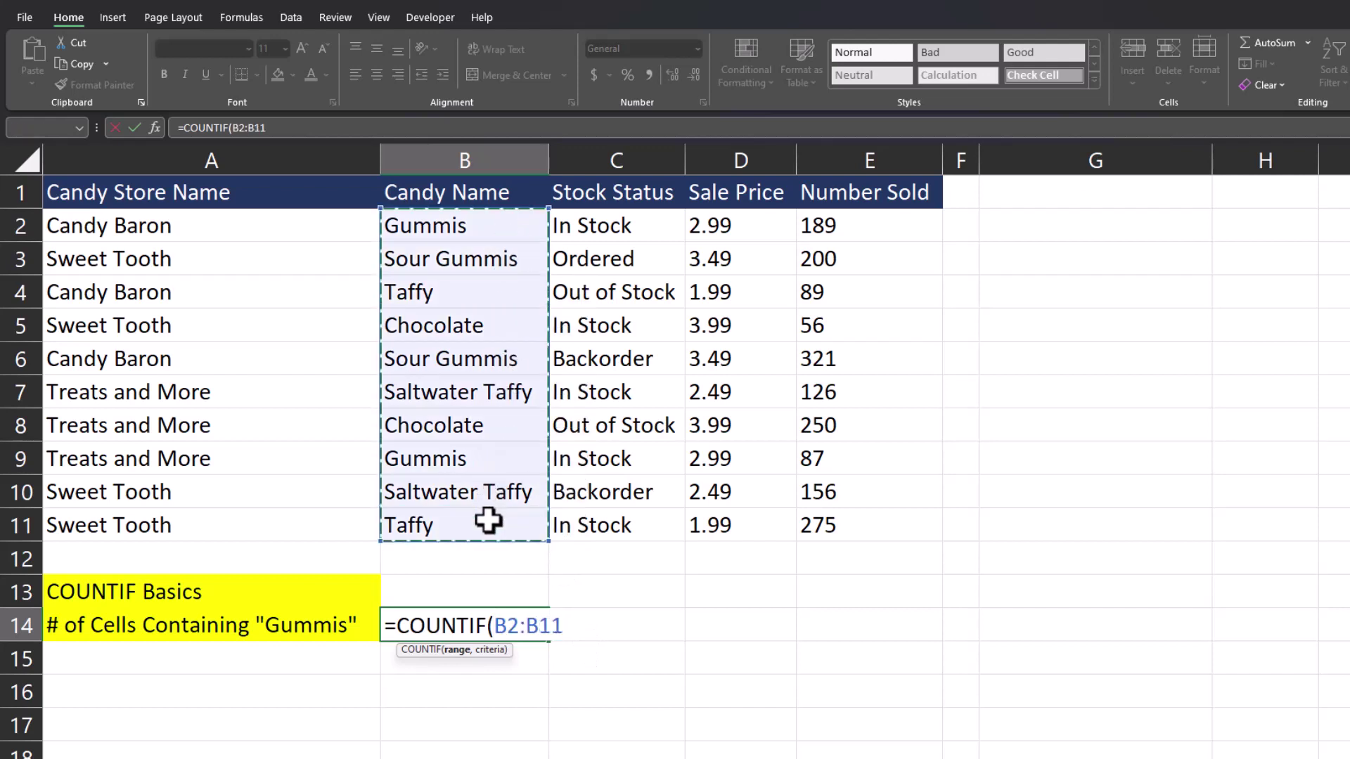
pyautogui.write(',')
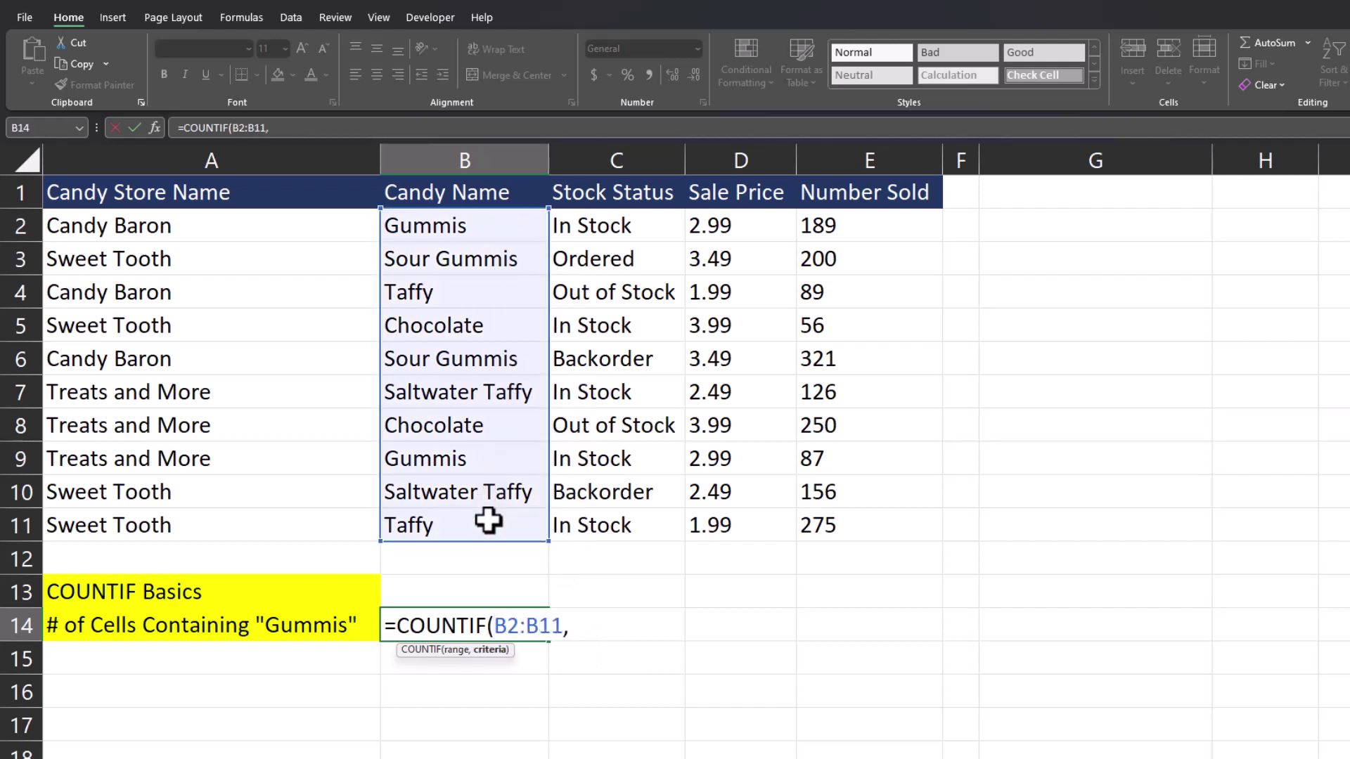
pyautogui.write('"Gummis')
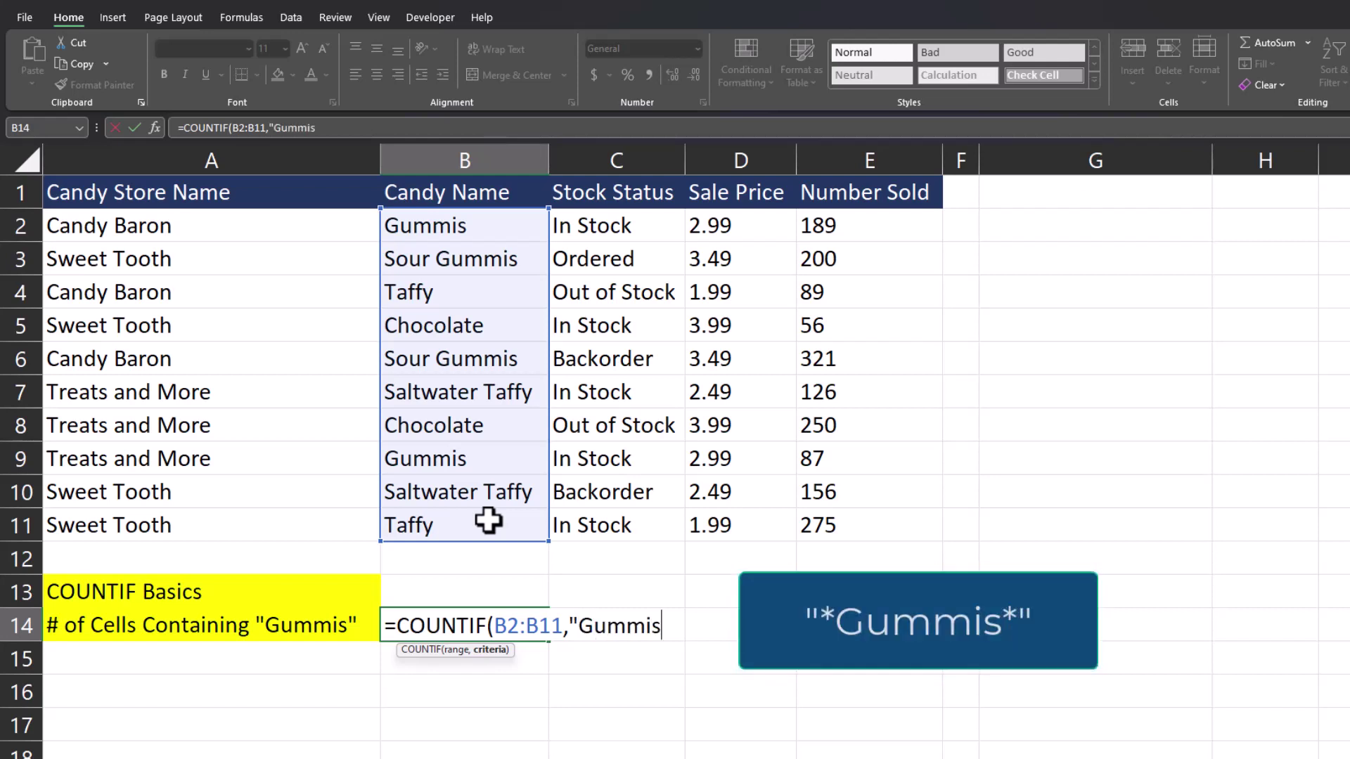
pyautogui.write('"')
pyautogui.click(660, 626)
pyautogui.write('*')
pyautogui.click(575, 626)
pyautogui.write('*')
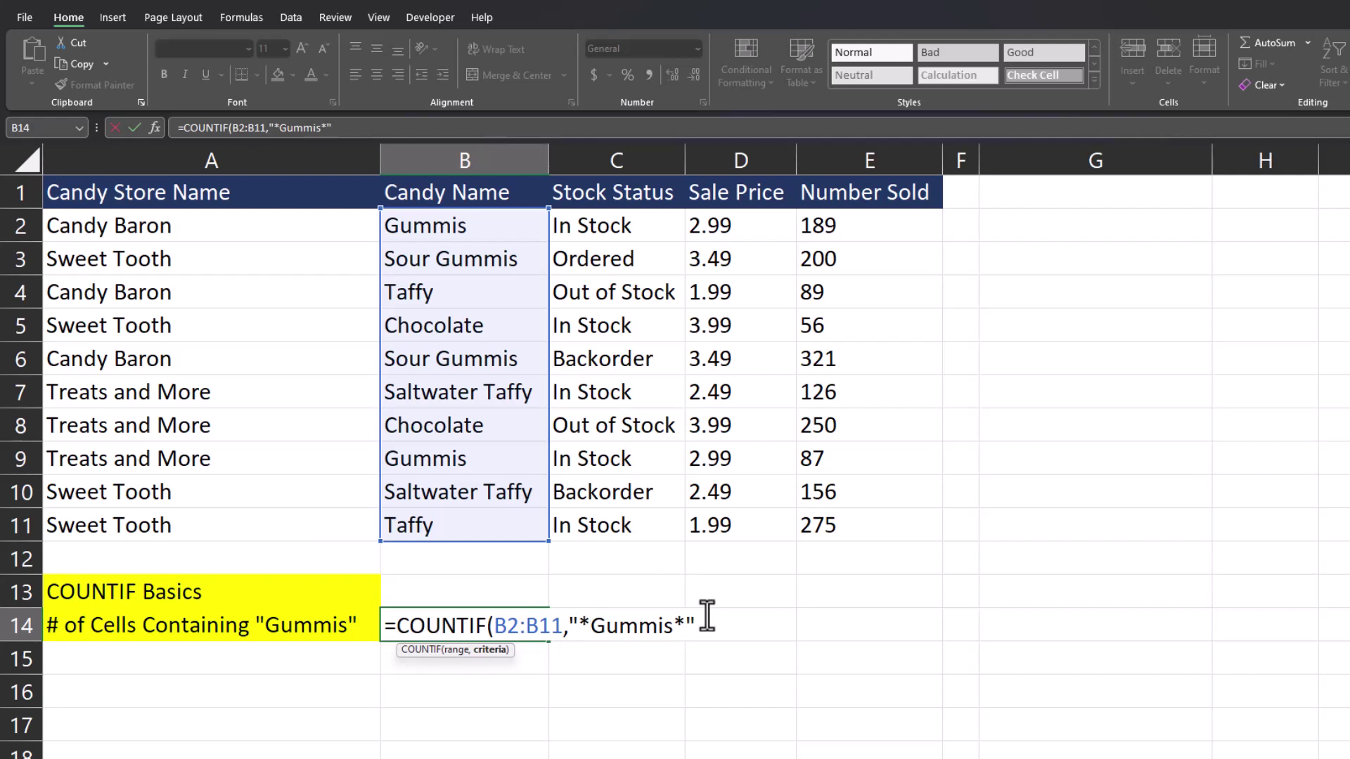
pyautogui.write(')')
pyautogui.press('Return')
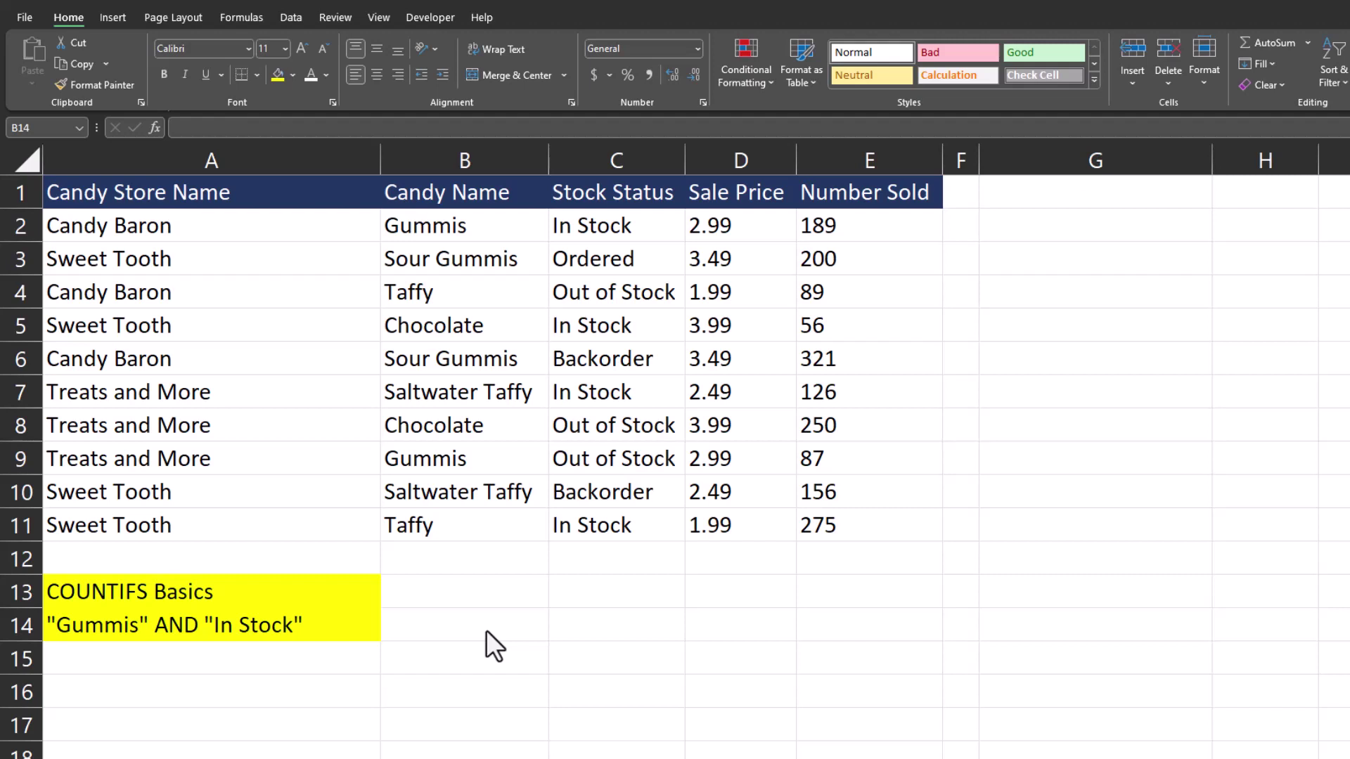
# Enter =COUNTIFS(B2:B11,"Gummis",C2:C11,"In Stock") in B14 to count in-stock Gummis.
pyautogui.doubleClick(499, 634)
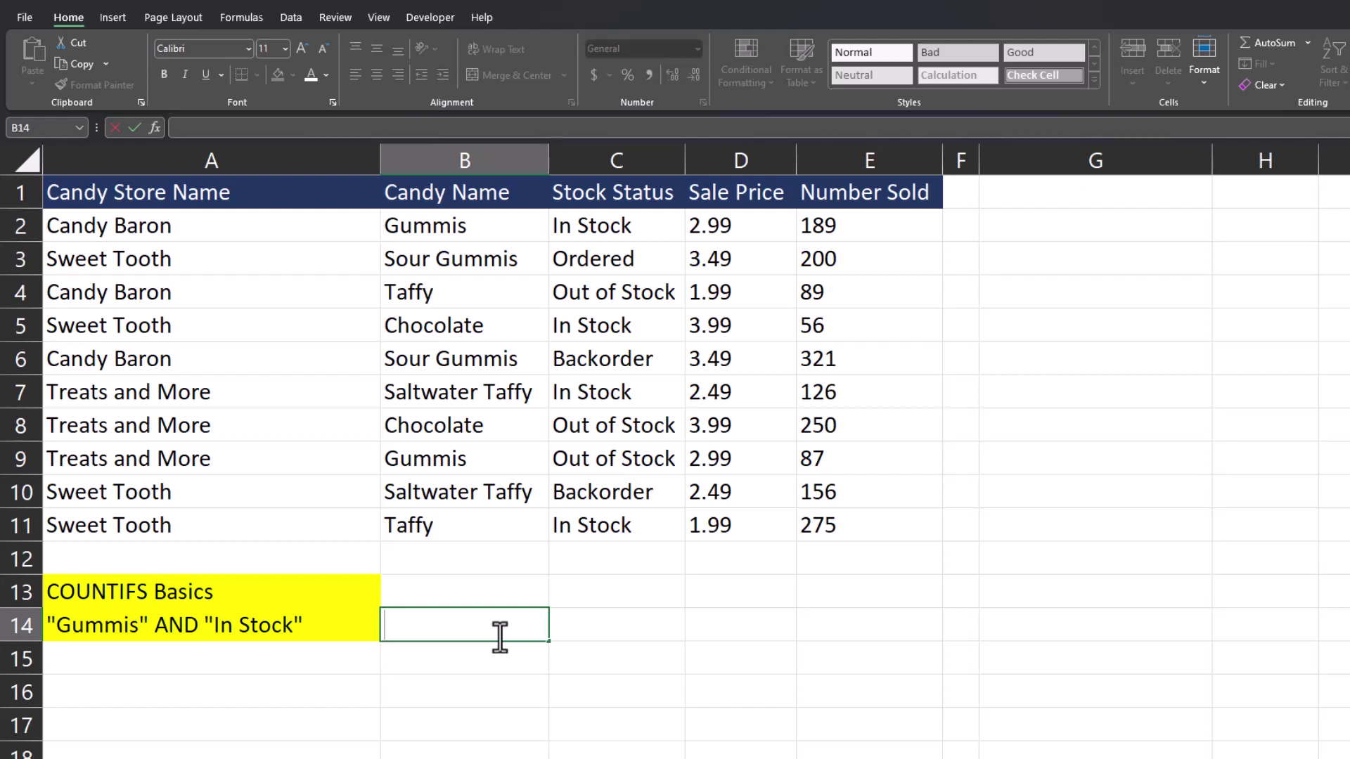
pyautogui.write('=counti')
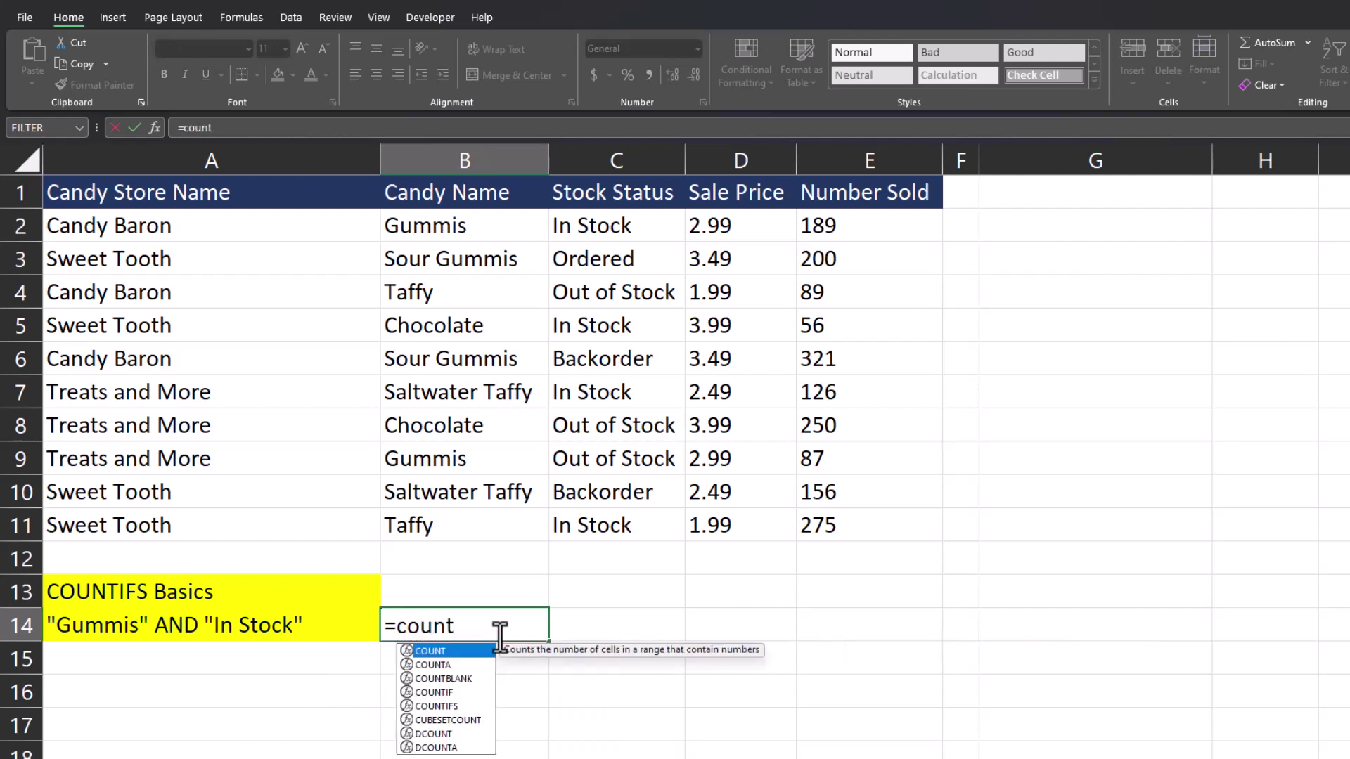
pyautogui.click(464, 664)
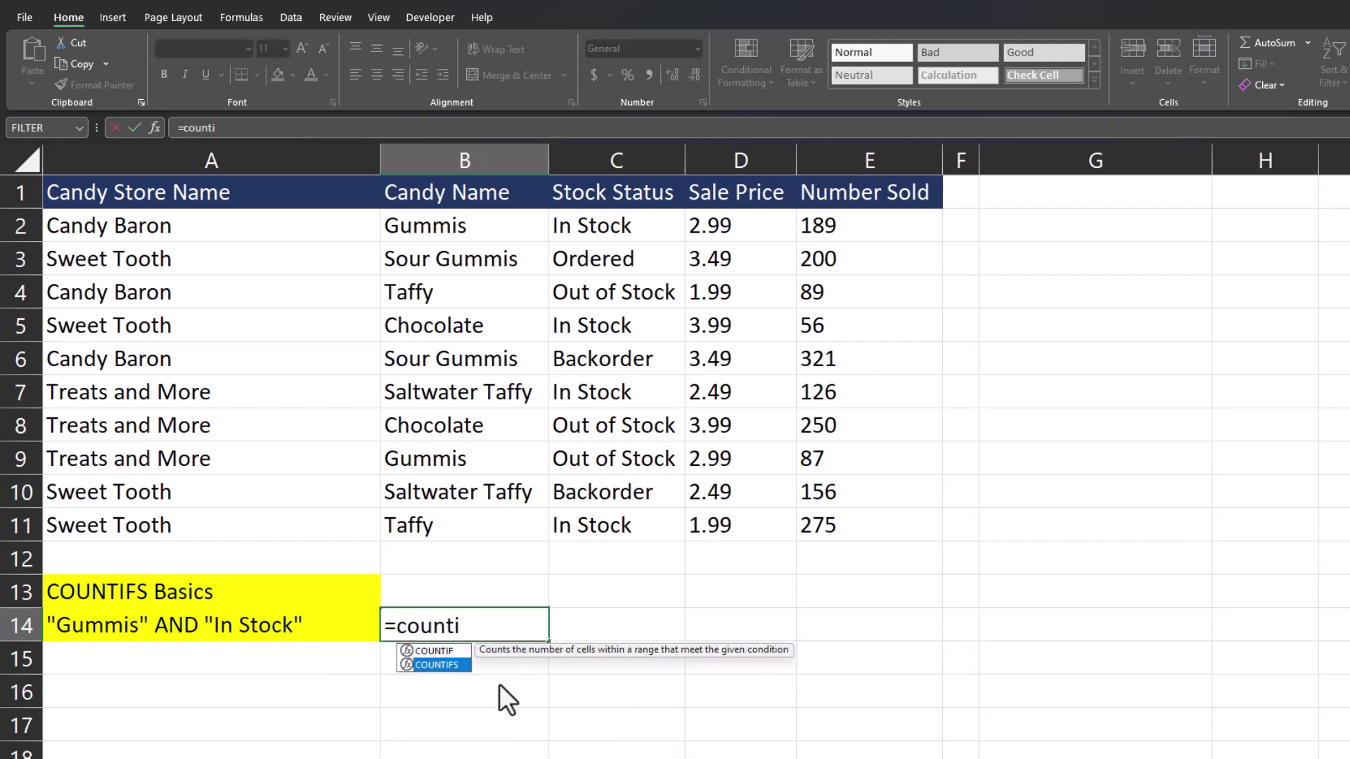
pyautogui.press('Tab')
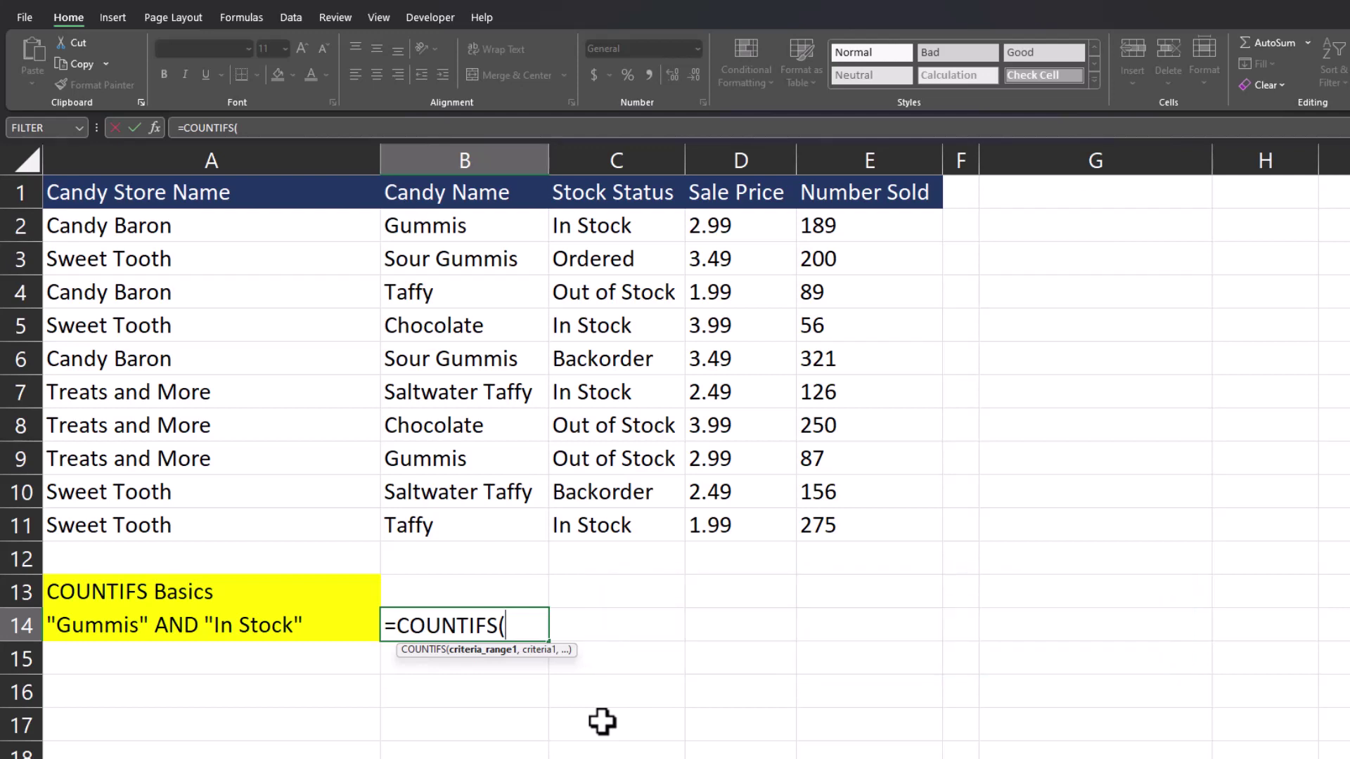
pyautogui.moveTo(515, 225); pyautogui.dragTo(492, 524)
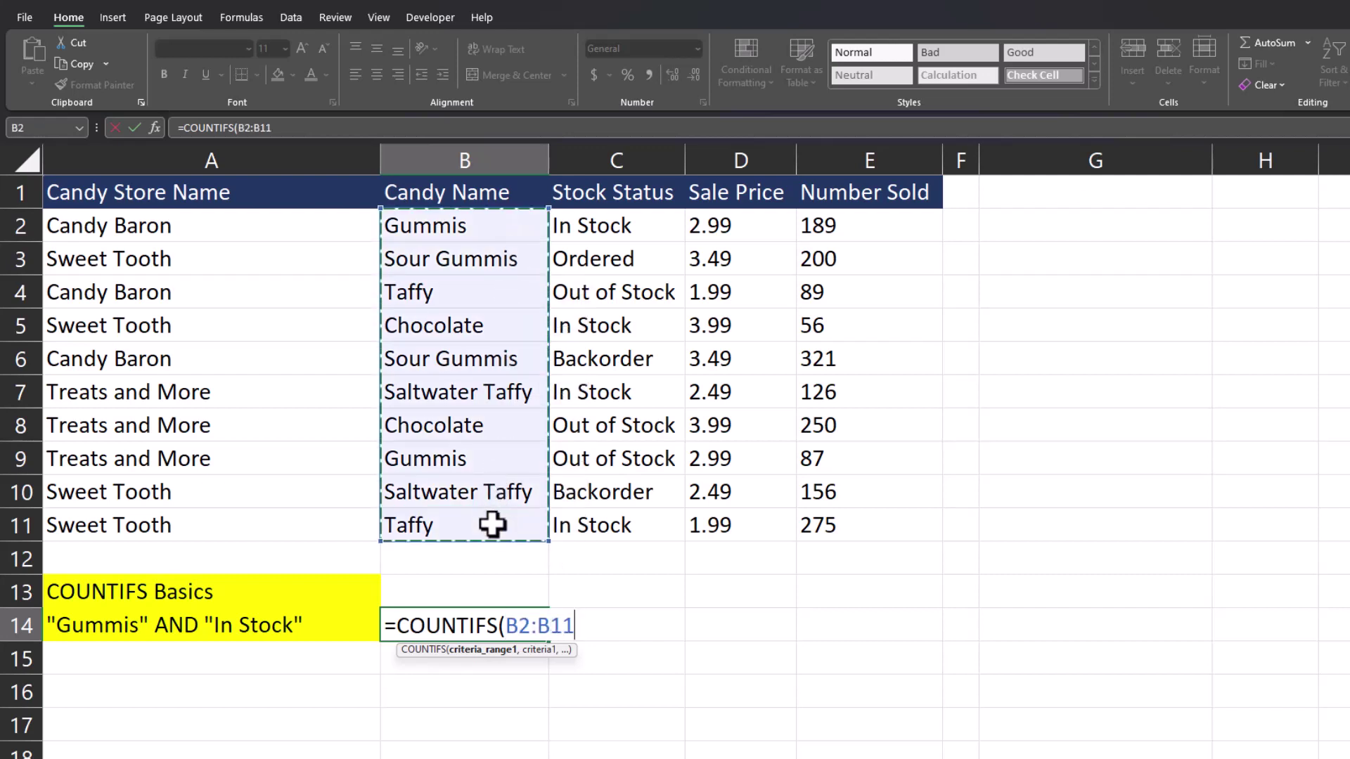
pyautogui.write(',"Gu')
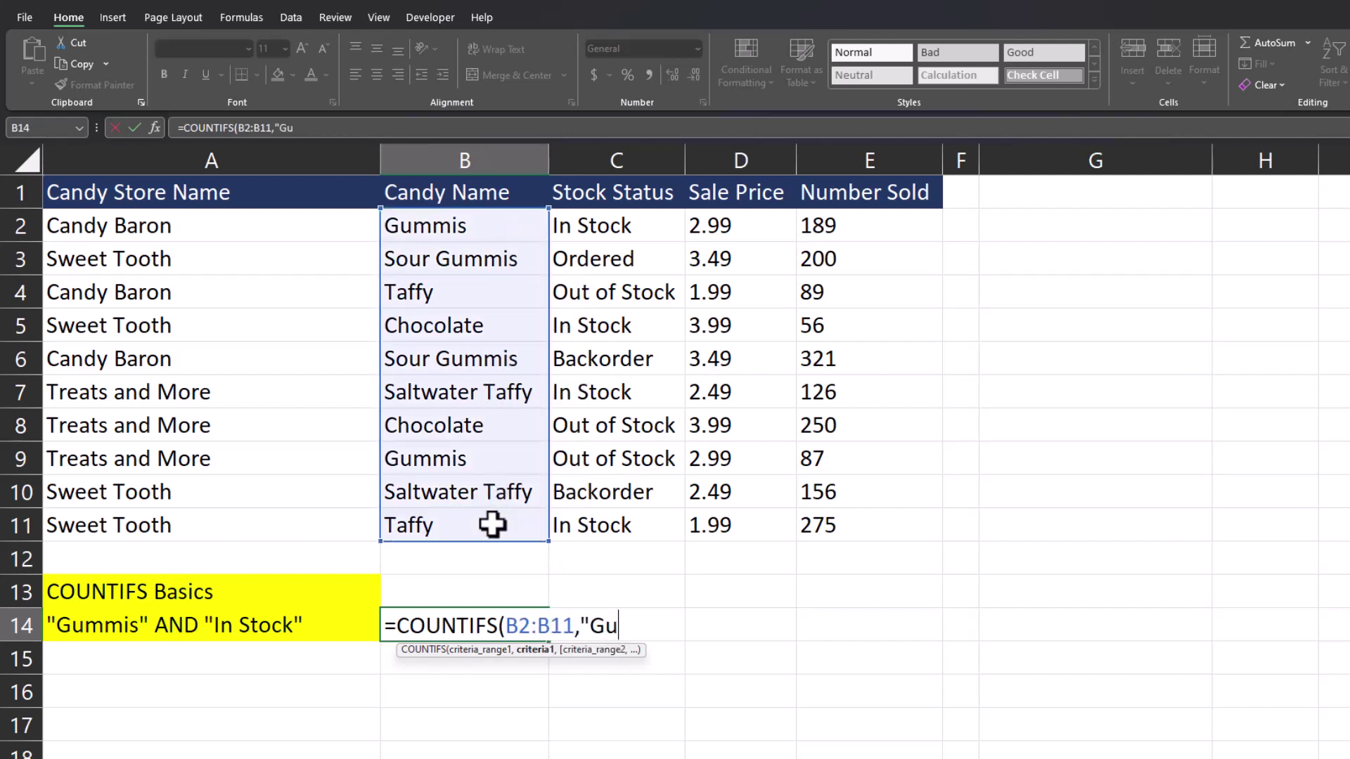
pyautogui.write('mmis"')
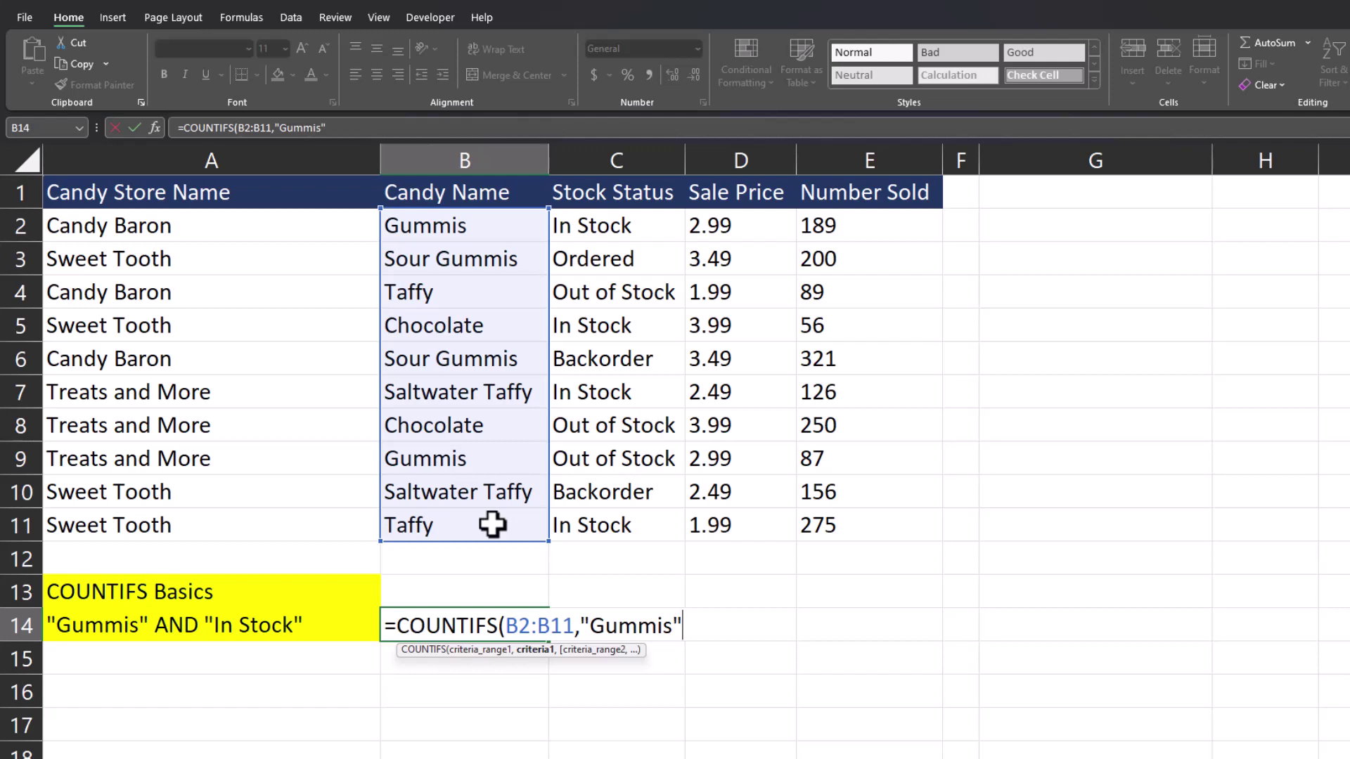
pyautogui.write(',')
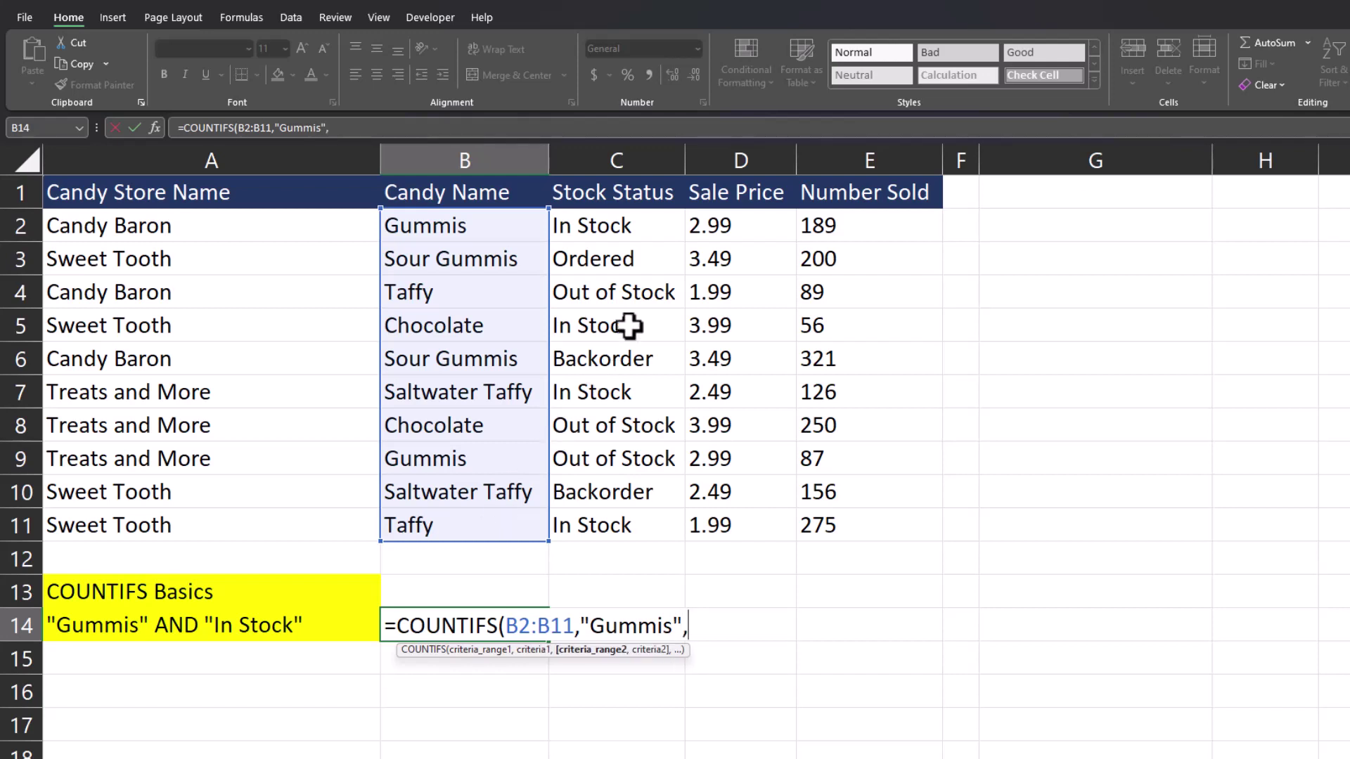
pyautogui.moveTo(648, 235); pyautogui.dragTo(573, 516)
pyautogui.write(',')
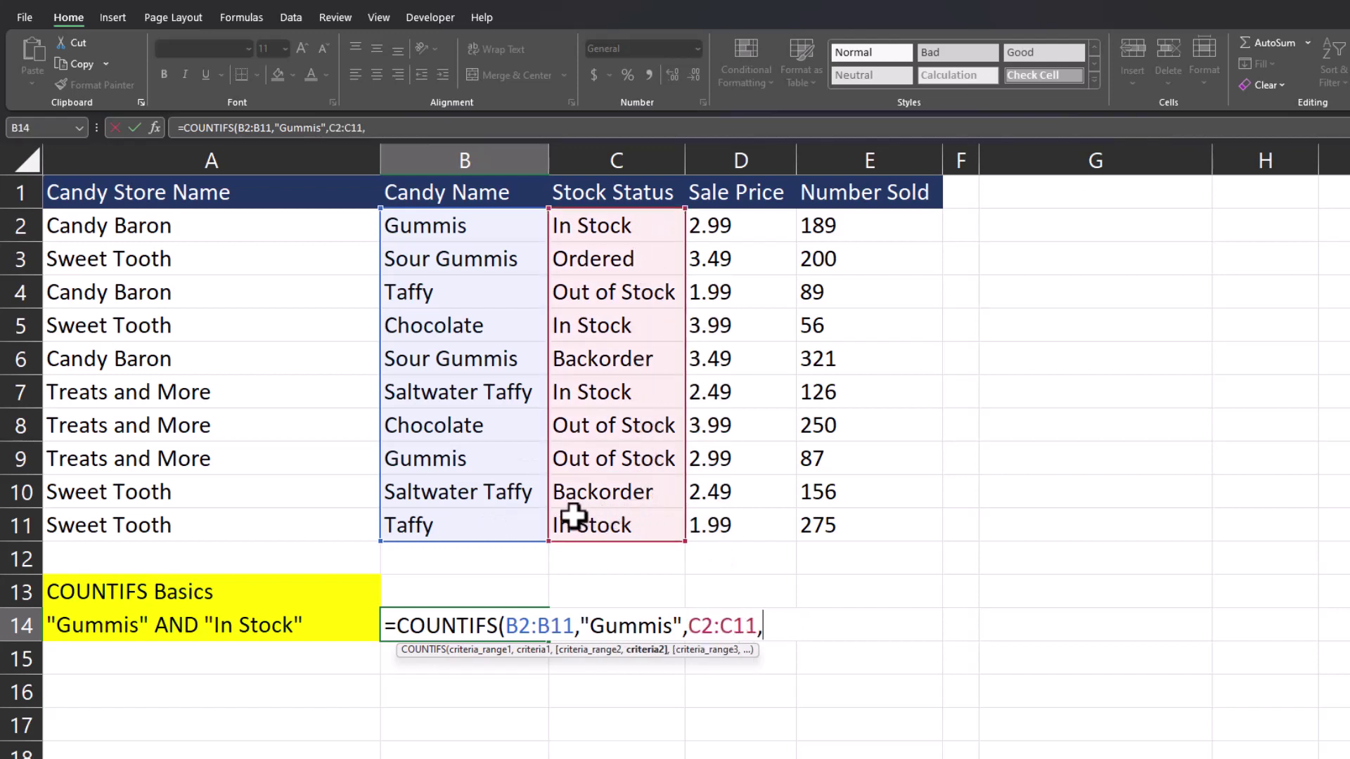
pyautogui.write('"In Stock"')
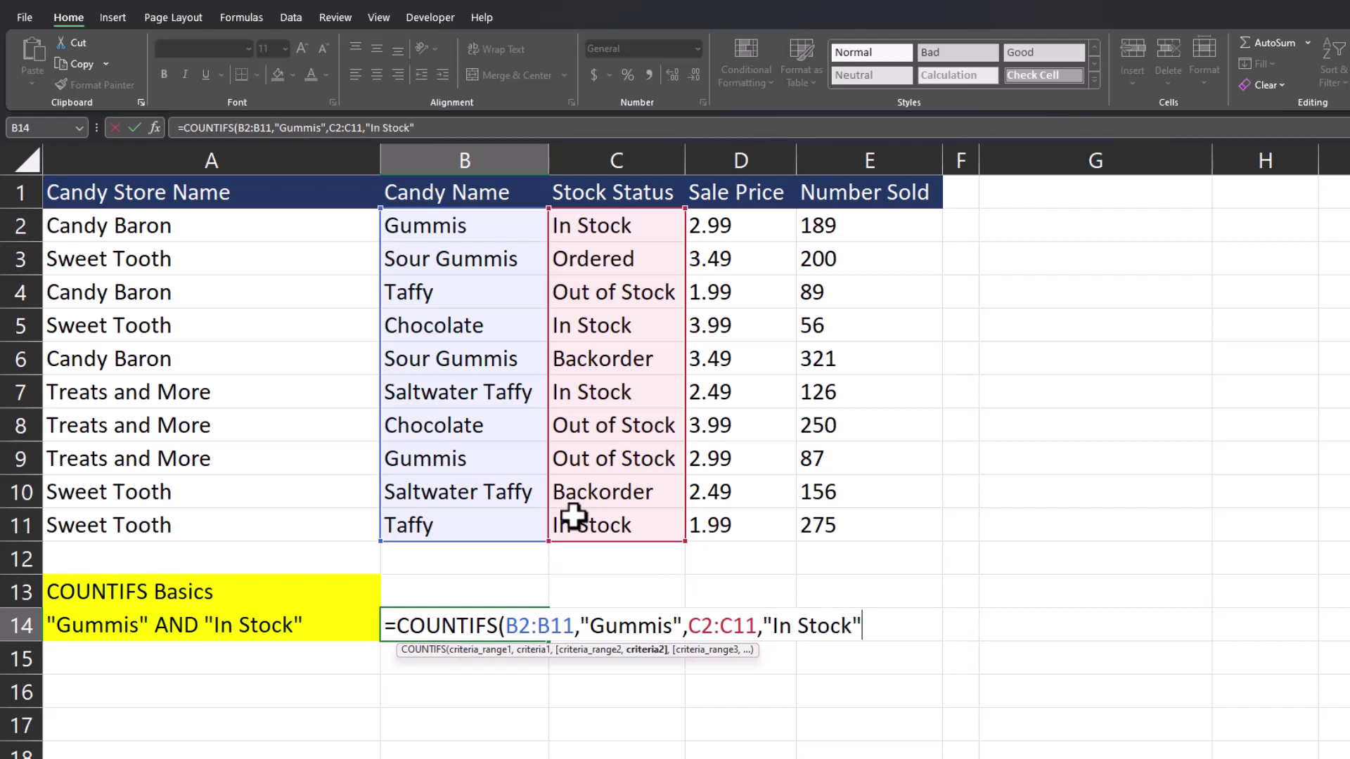
pyautogui.write(')')
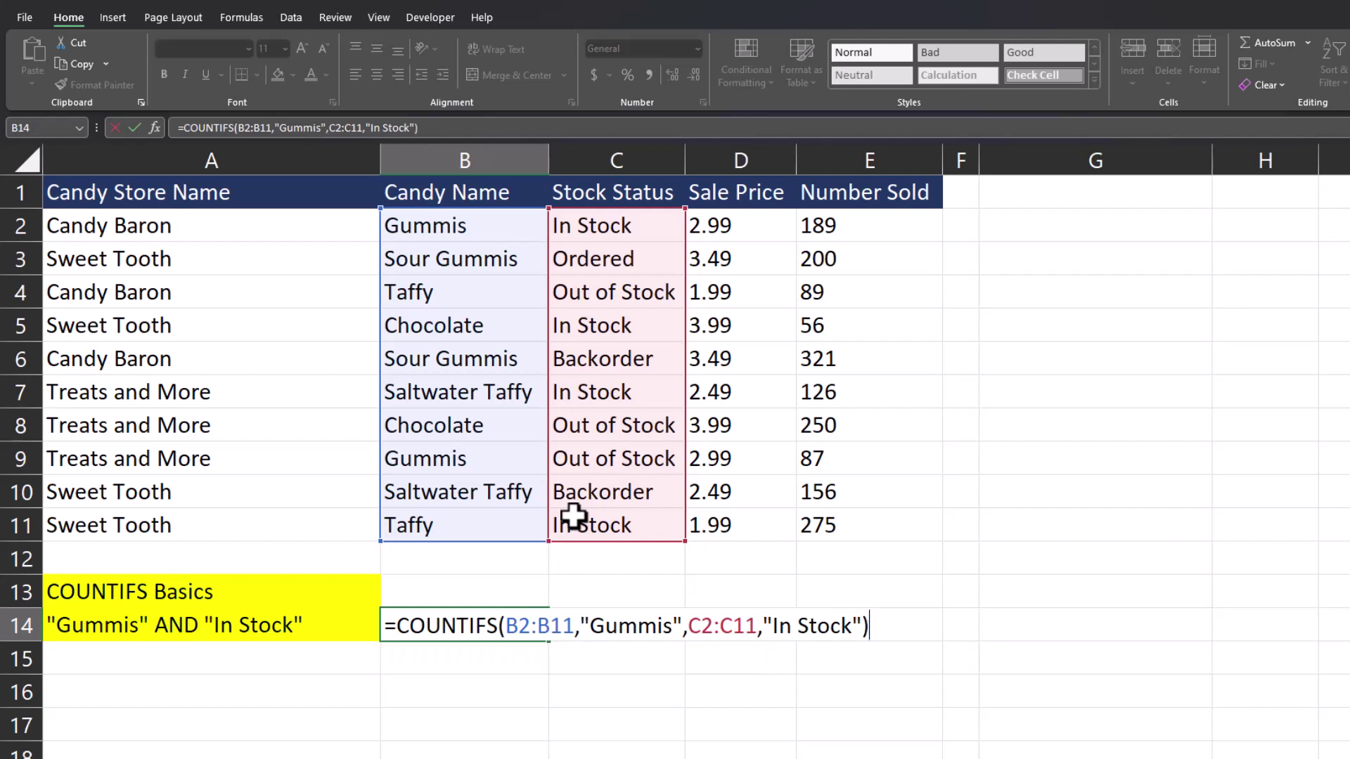
pyautogui.press('Return')
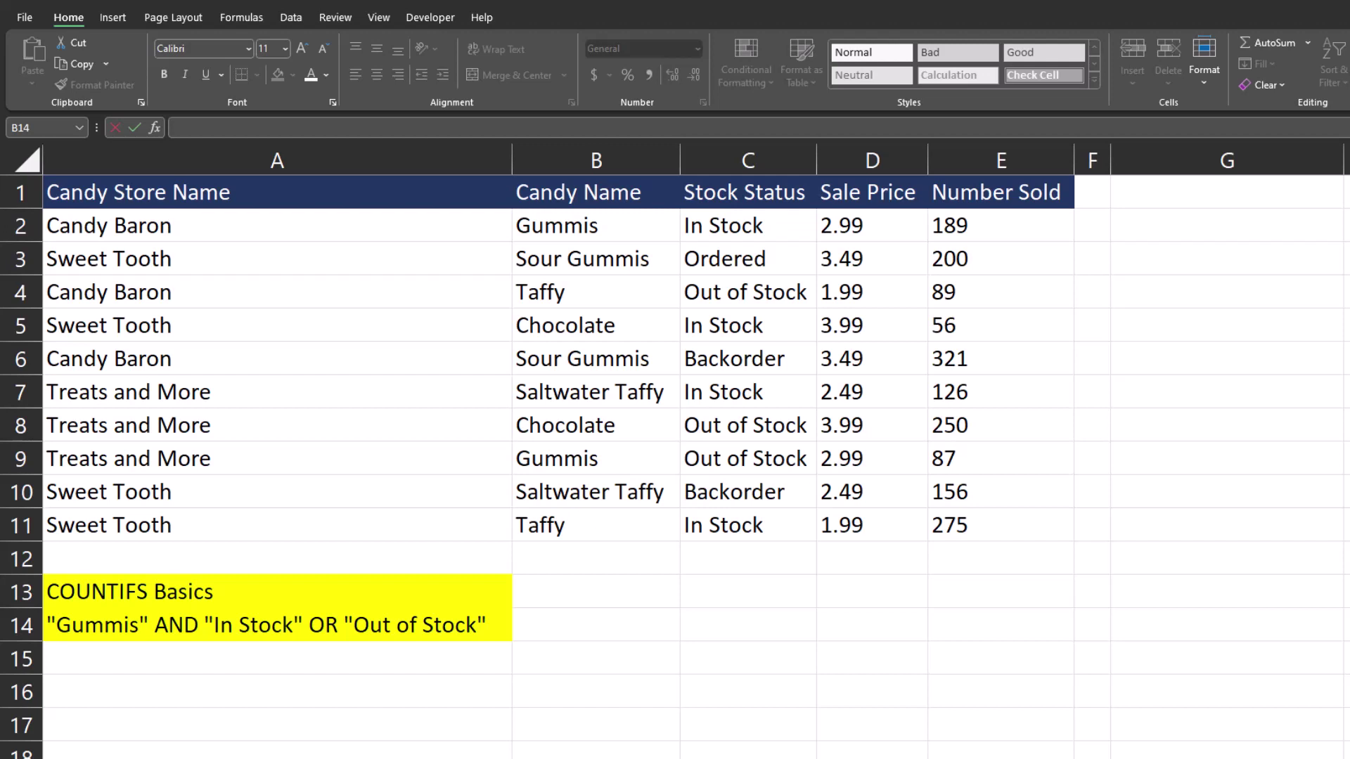
# Enter =COUNTIFS(B2:B11,"Gummis",C2:C11,{"In Stock","Out of Stock"}) in B14.
pyautogui.click(573, 609)
pyautogui.write('=counti')
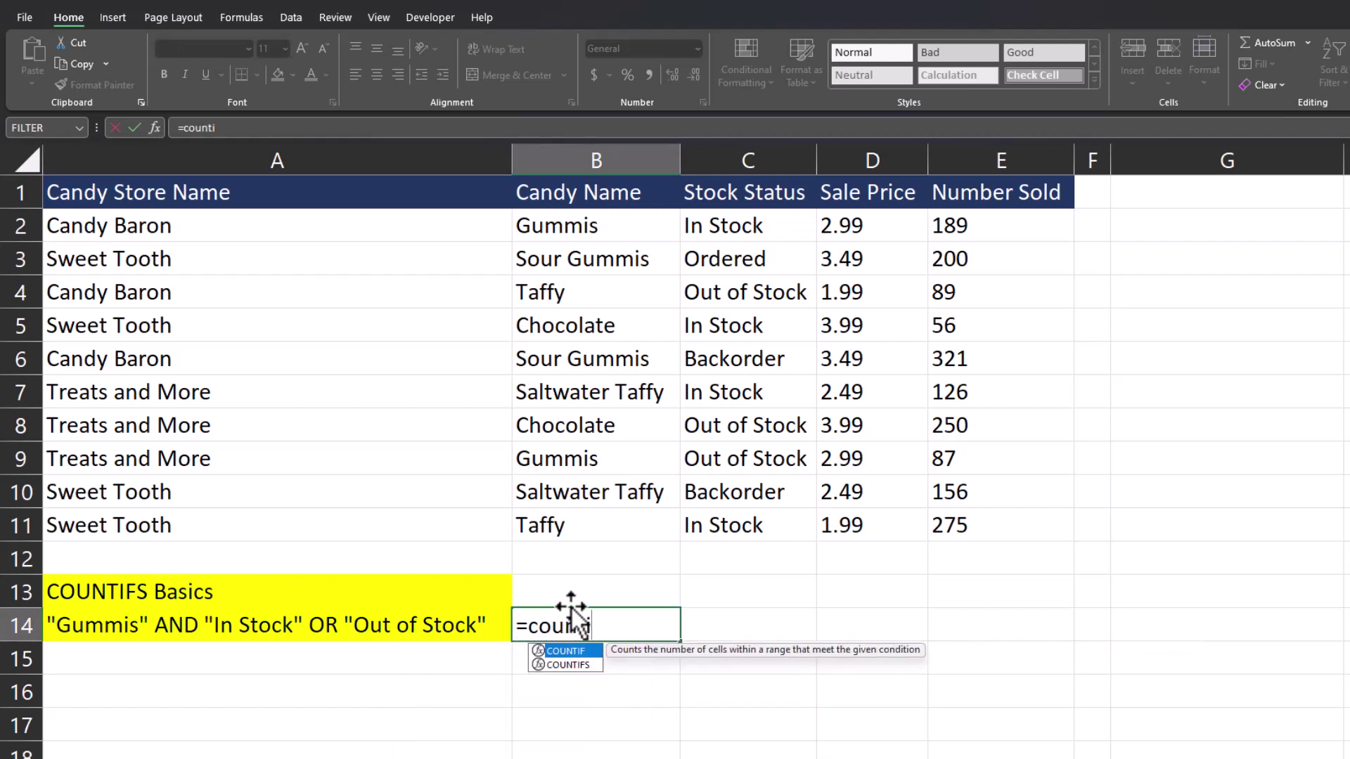
pyautogui.doubleClick(591, 665)
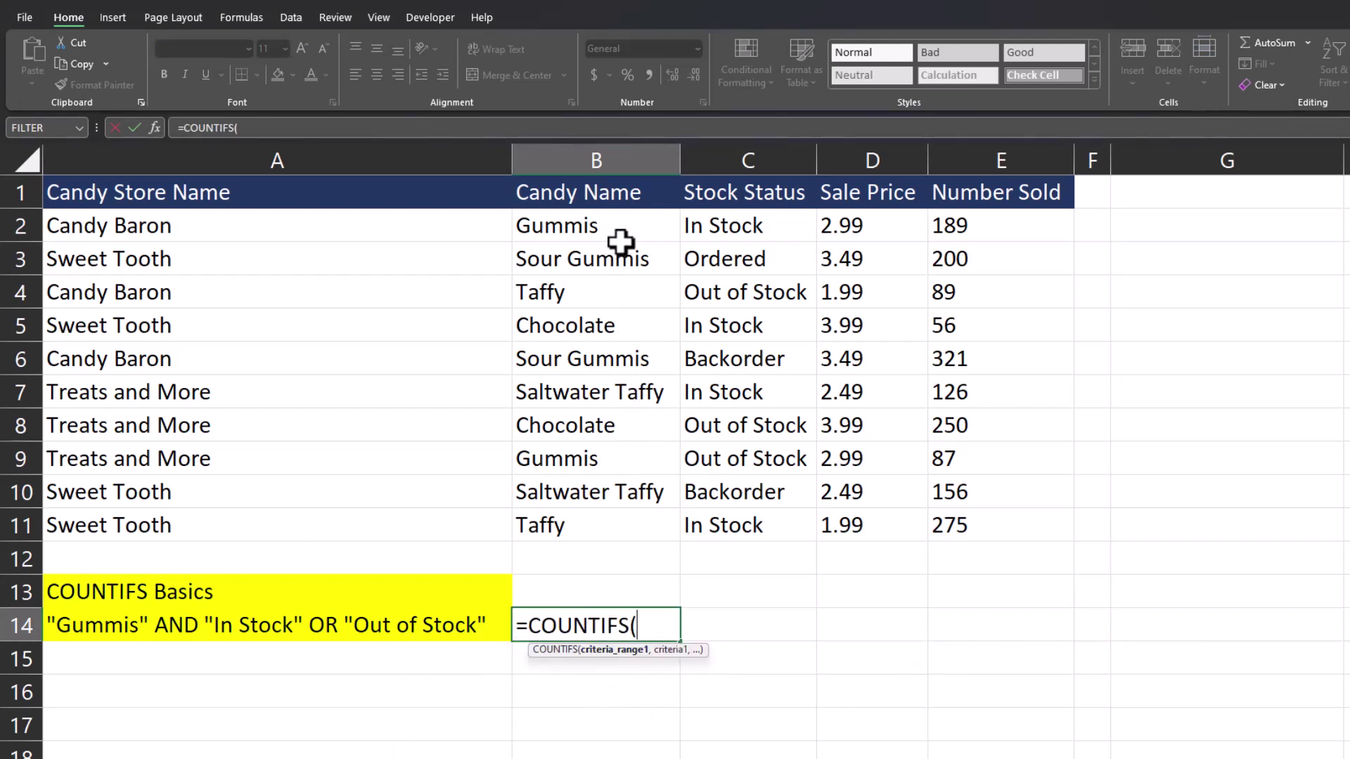
pyautogui.moveTo(622, 232); pyautogui.dragTo(615, 529)
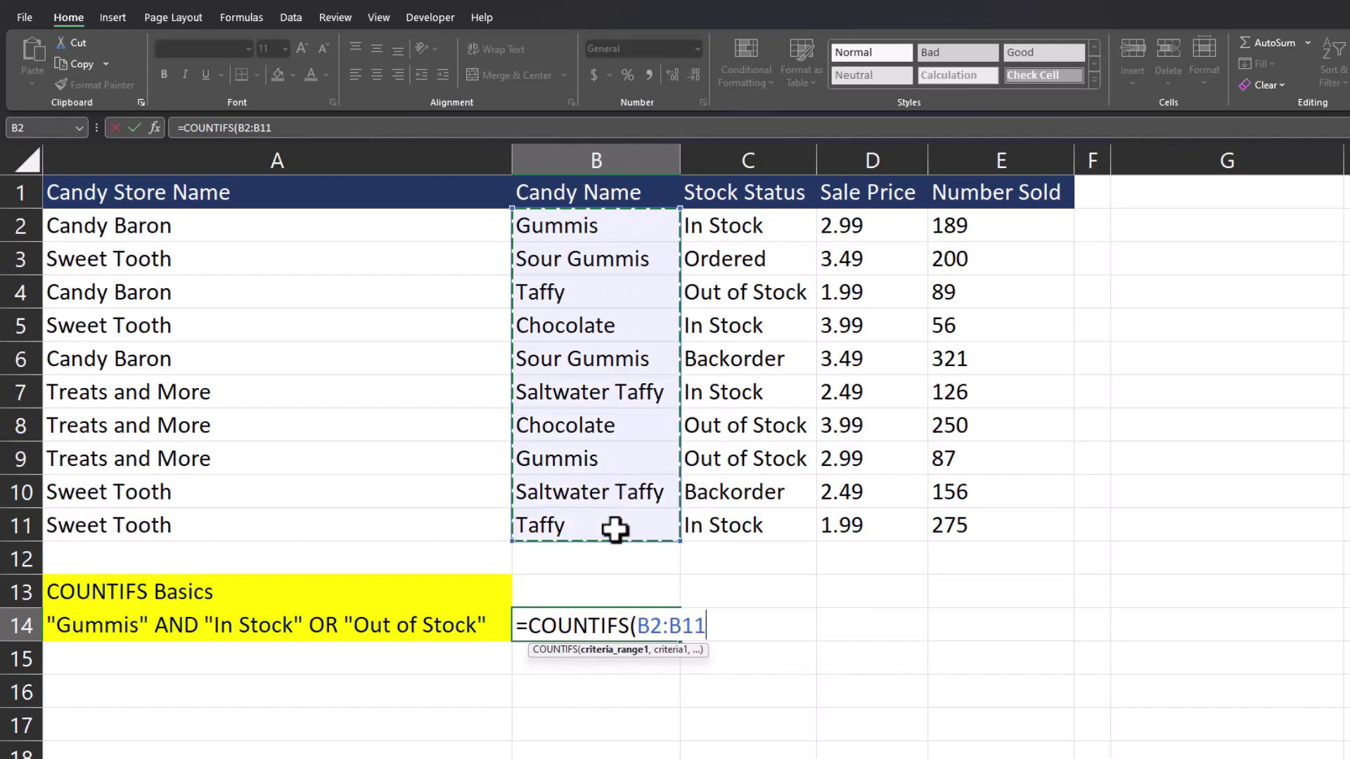
pyautogui.write(',"Gumm')
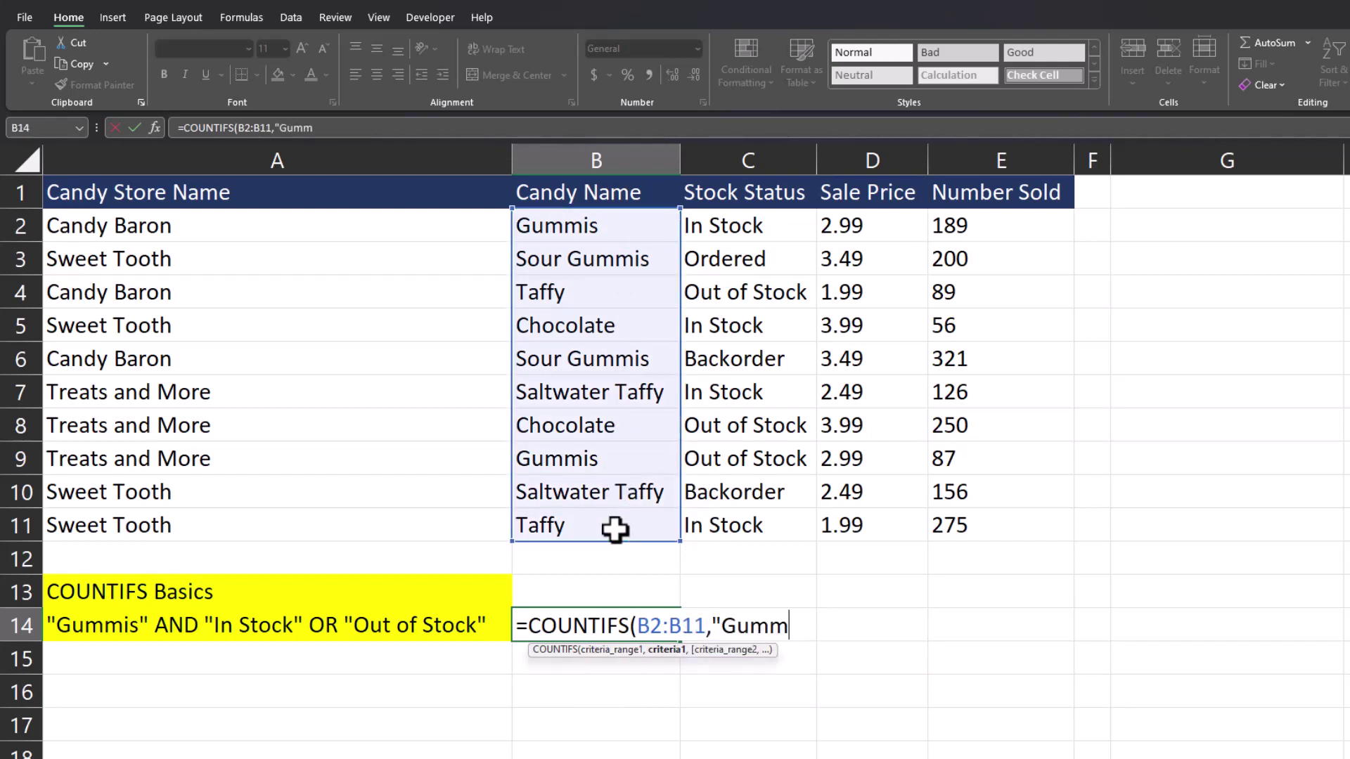
pyautogui.write('is",')
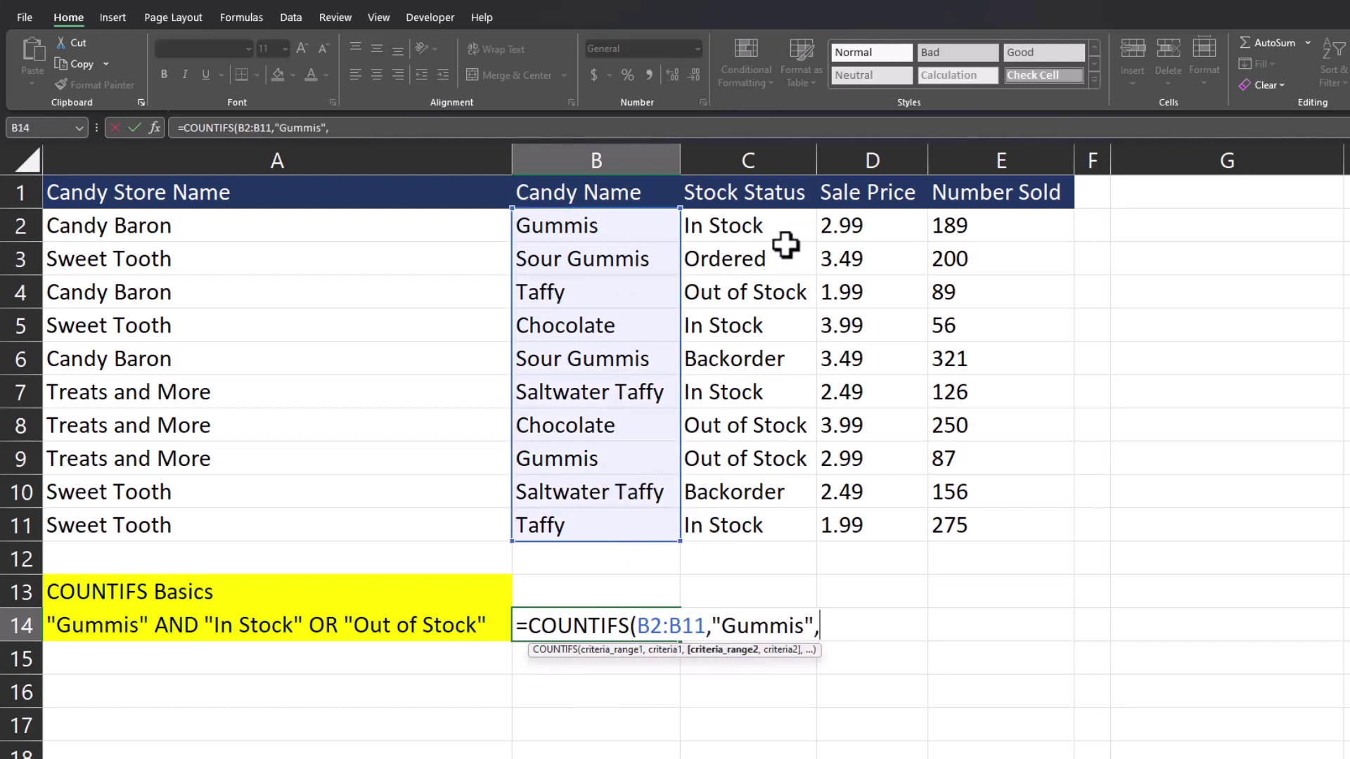
pyautogui.moveTo(785, 227); pyautogui.dragTo(780, 515)
pyautogui.write(',')
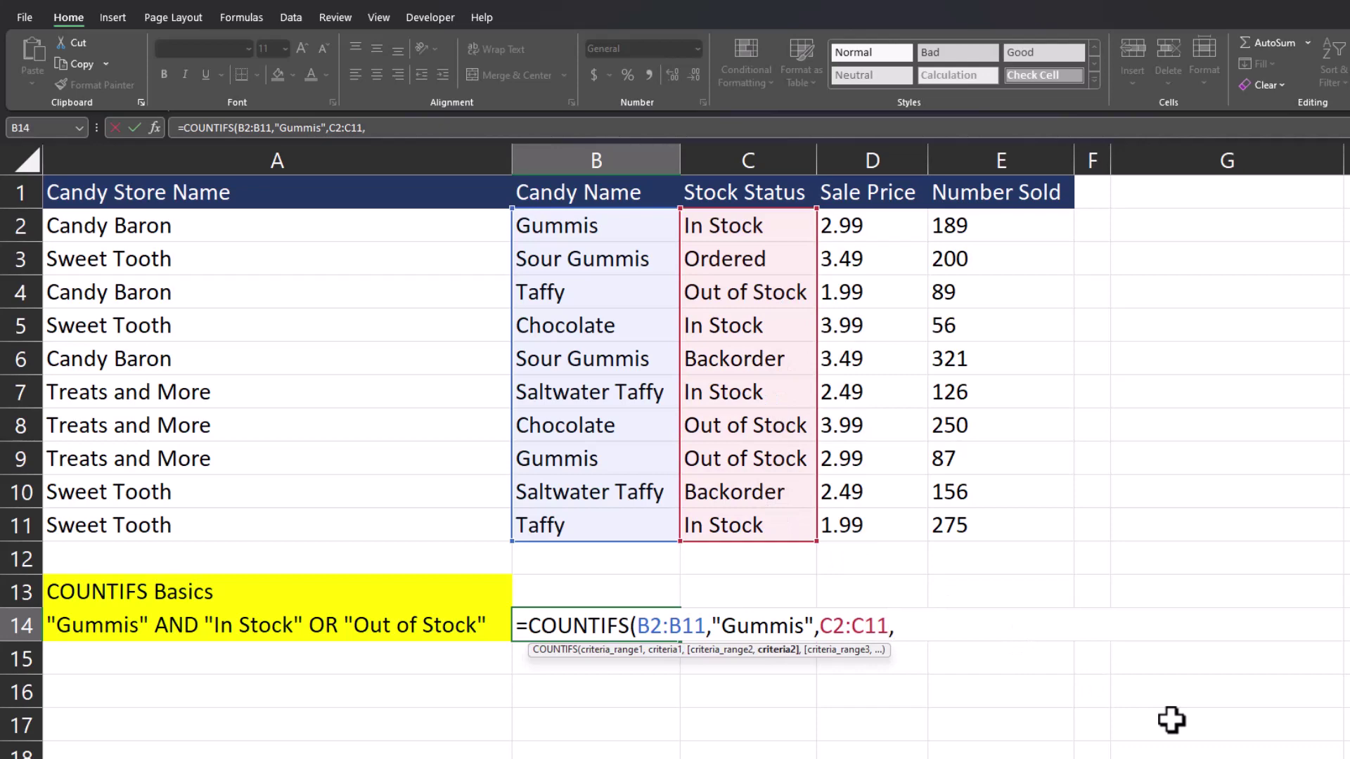
pyautogui.write('{')
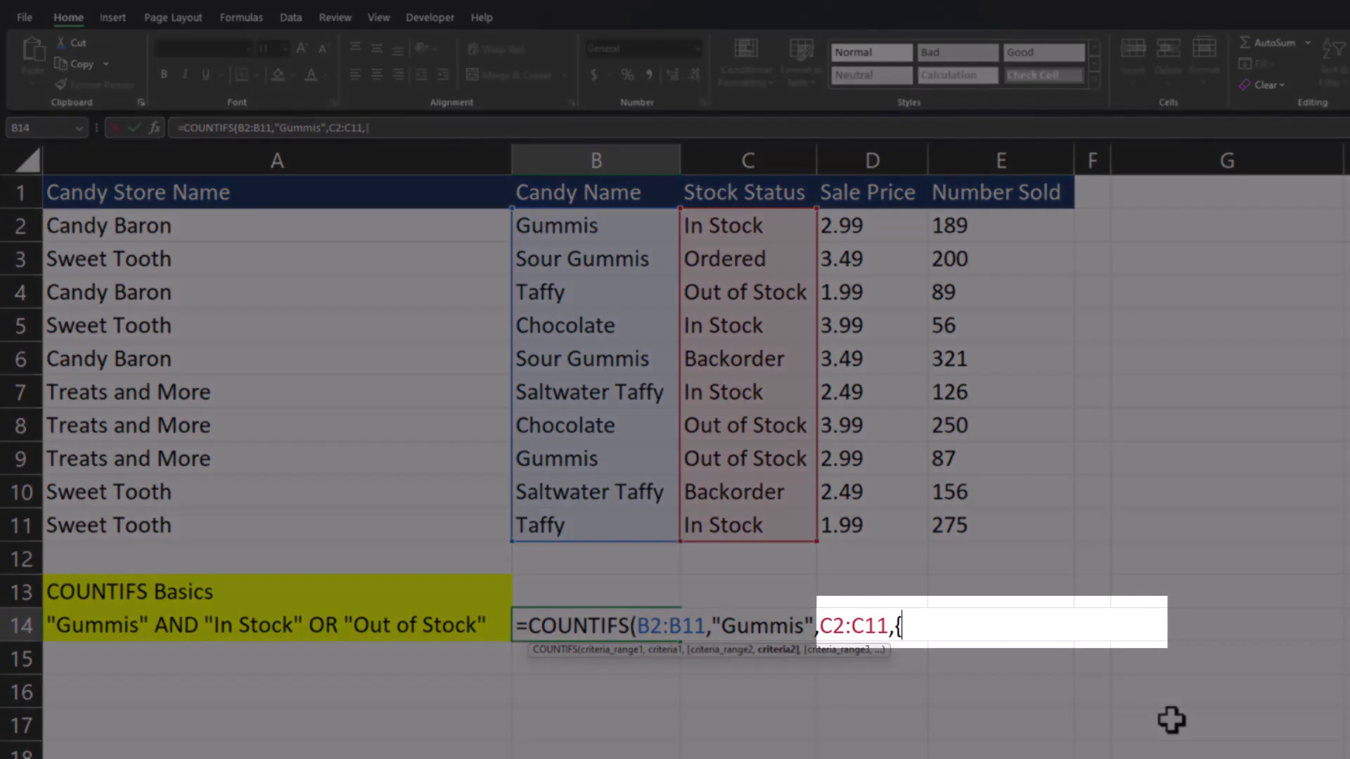
pyautogui.write('"In Stock"')
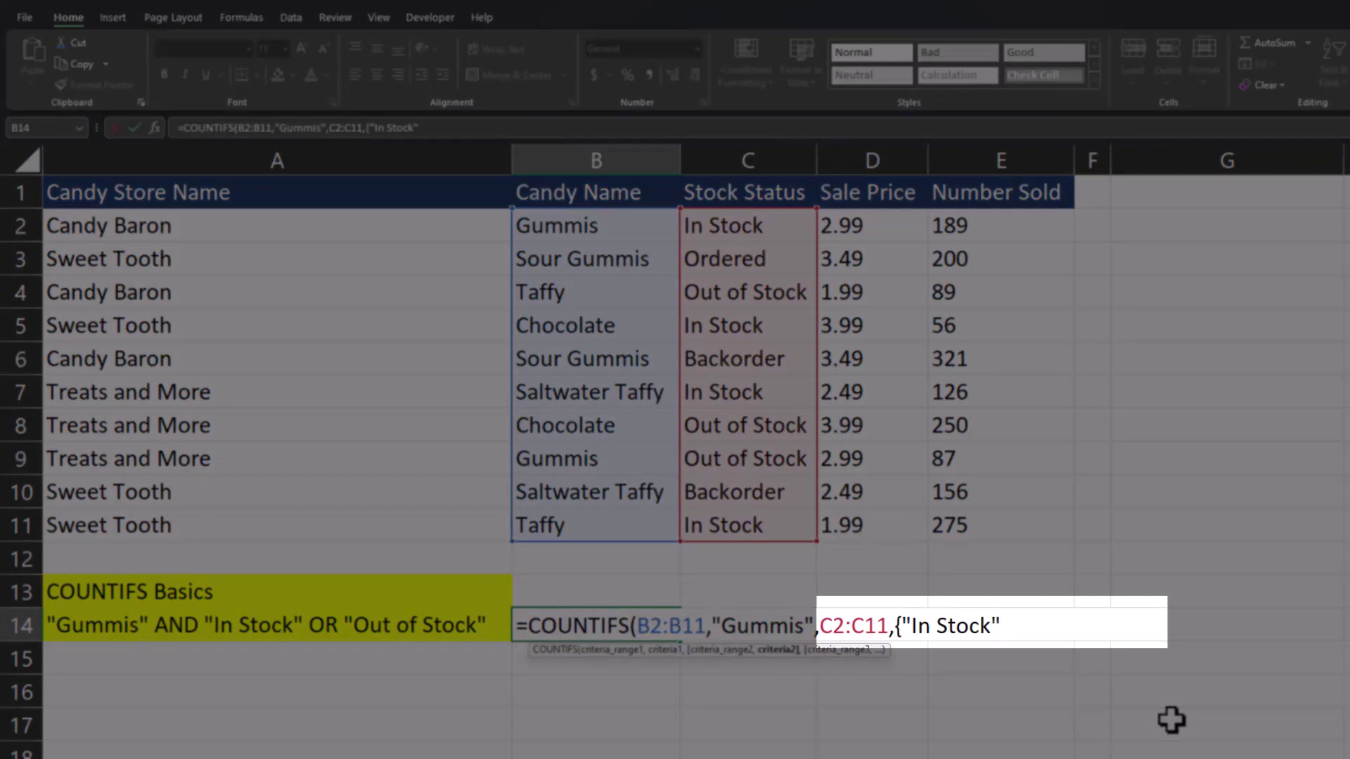
pyautogui.write(',"Out of Stock"})')
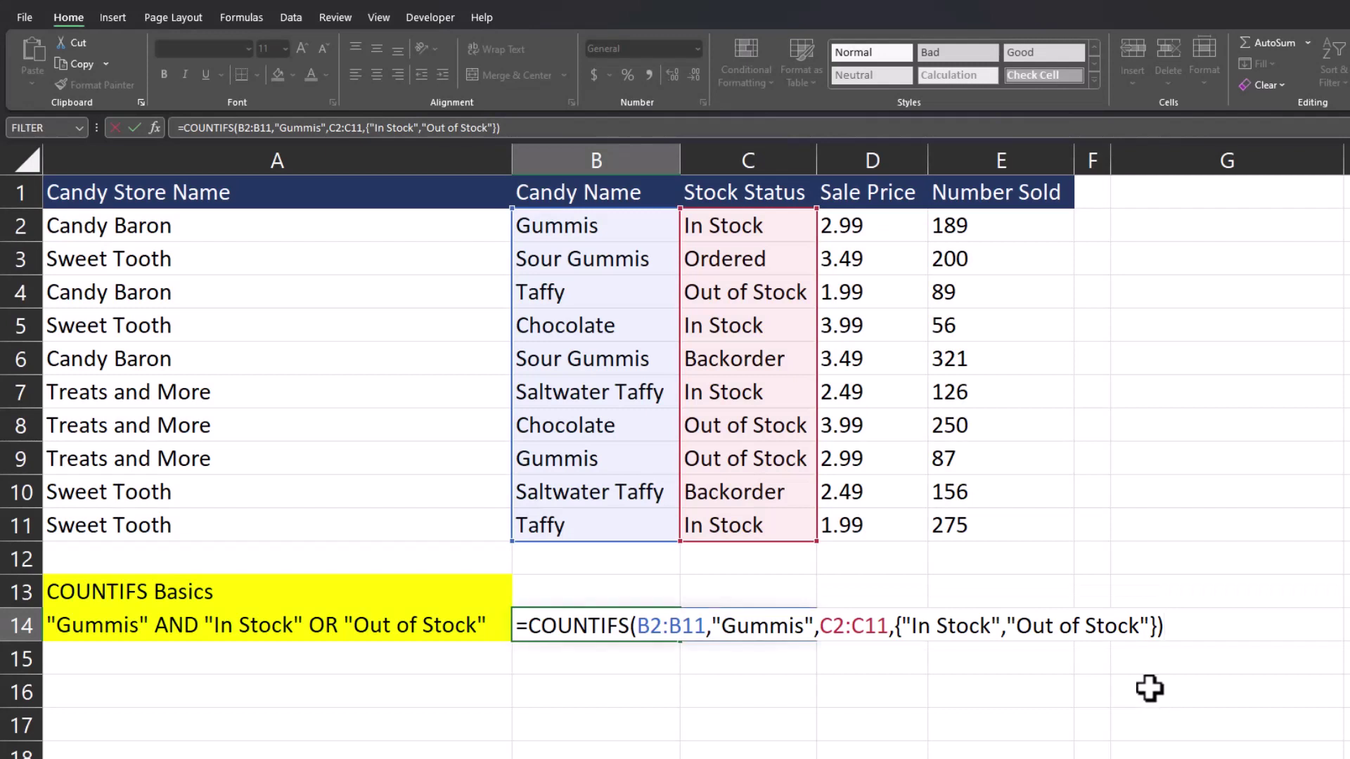
pyautogui.press('Return')
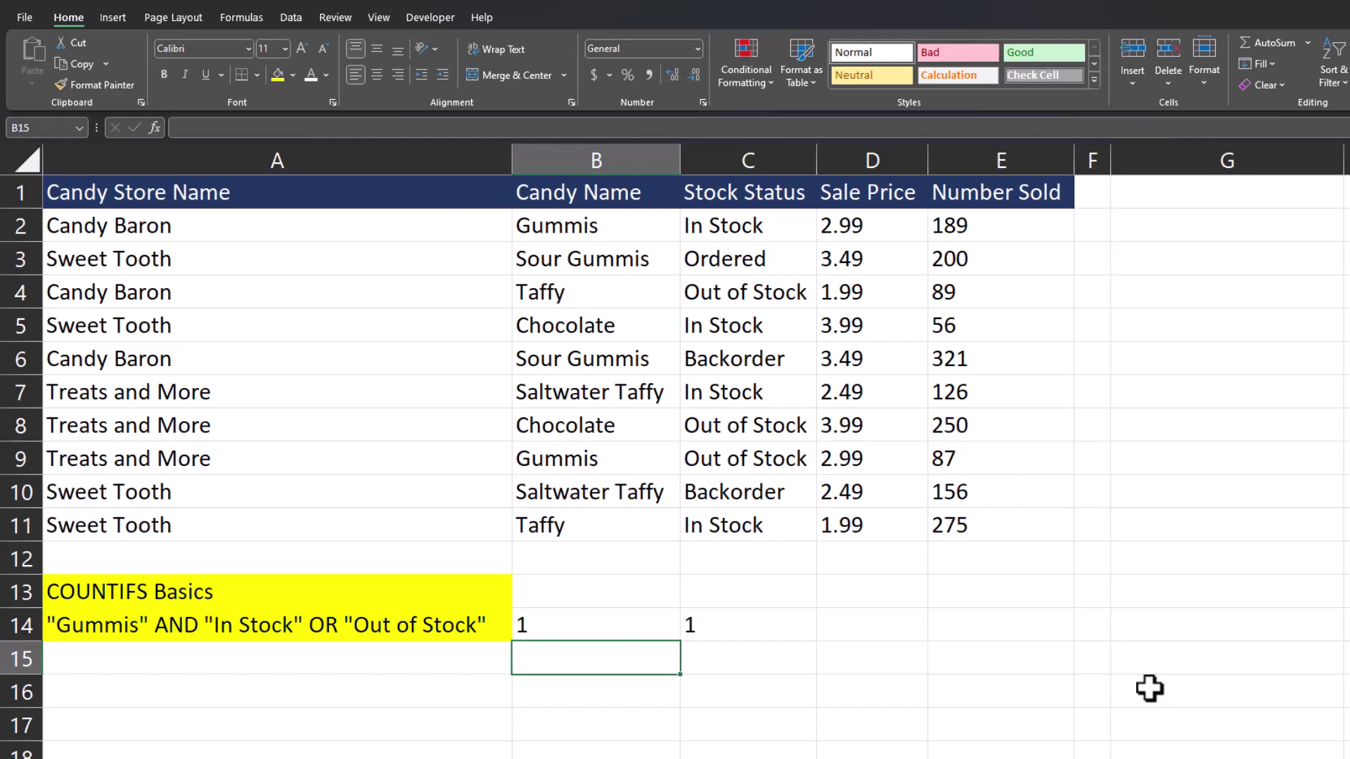
# Wrap the B14 COUNTIFS formula in SUM( ) so it returns one total.
pyautogui.click(653, 624)
pyautogui.doubleClick(654, 624)
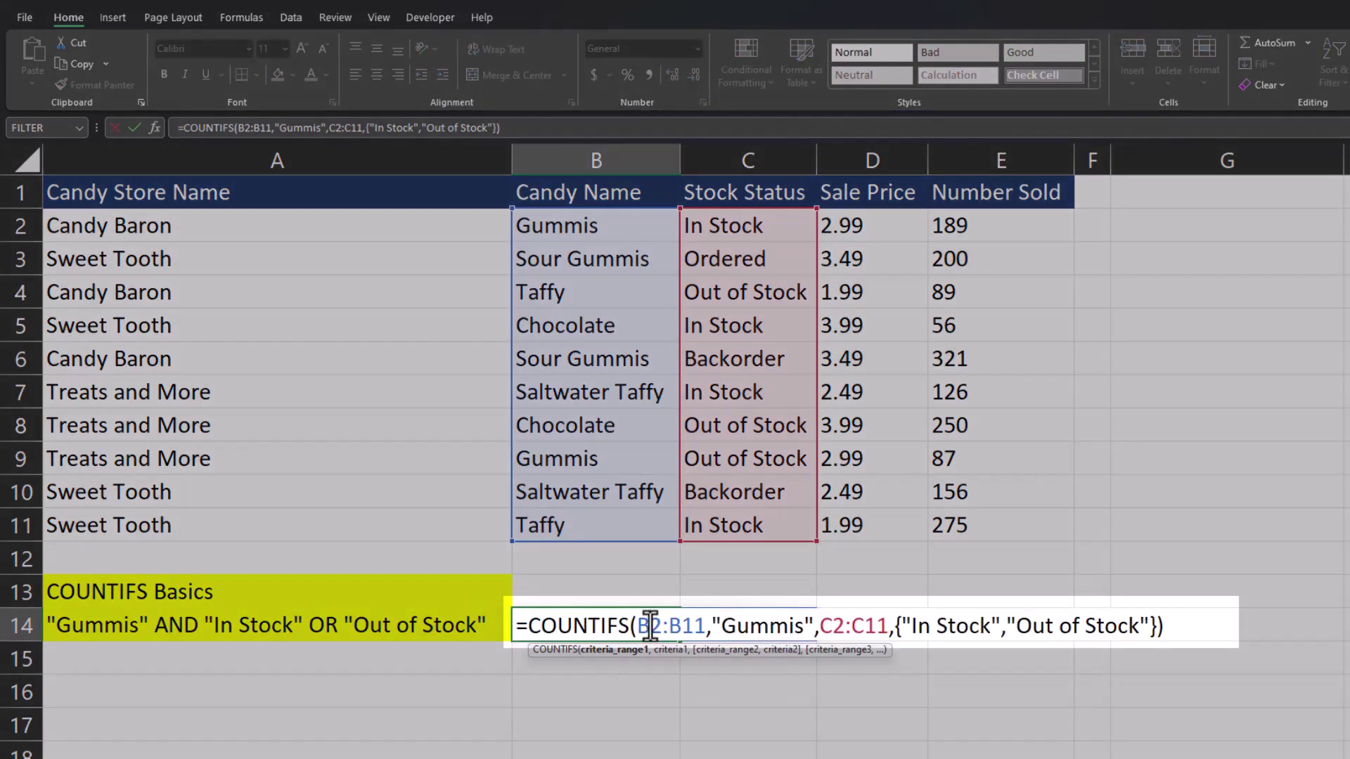
pyautogui.click(527, 625)
pyautogui.write('SUM')
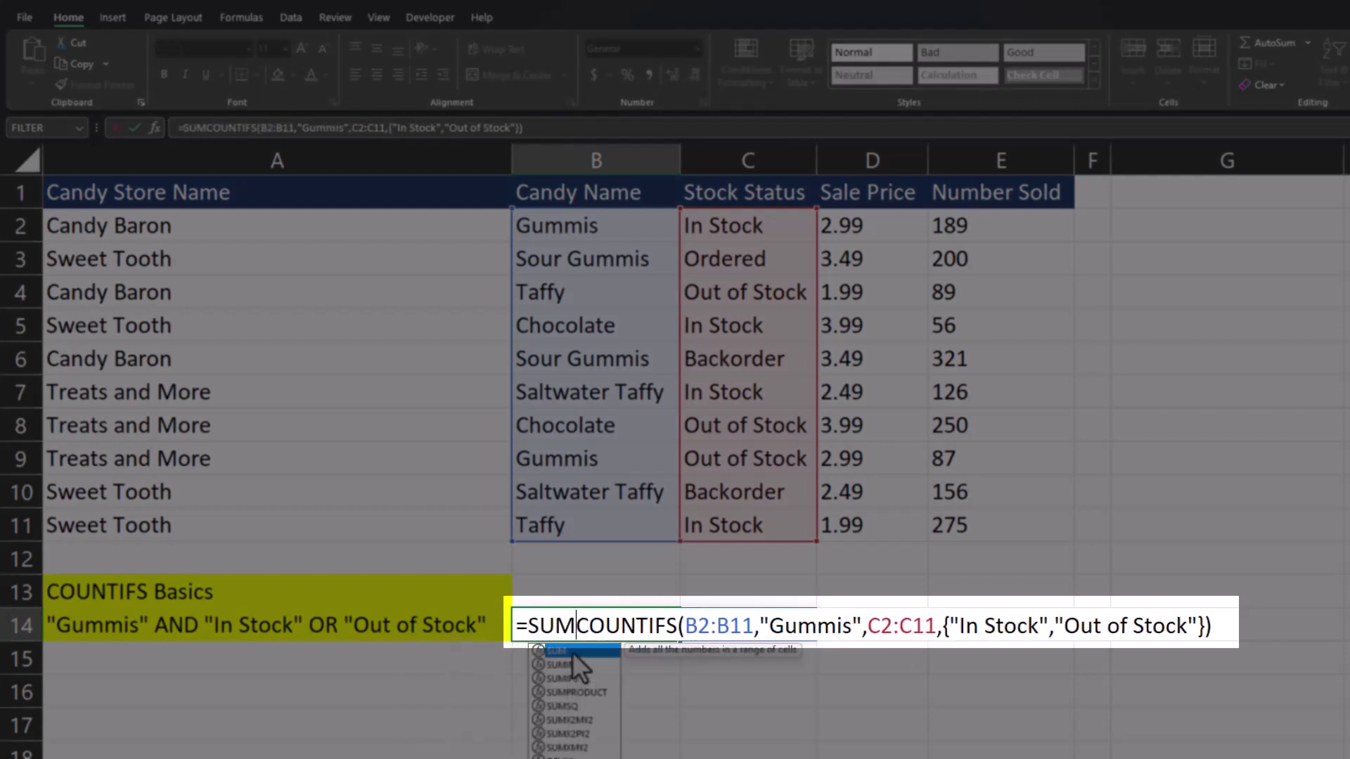
pyautogui.write('(')
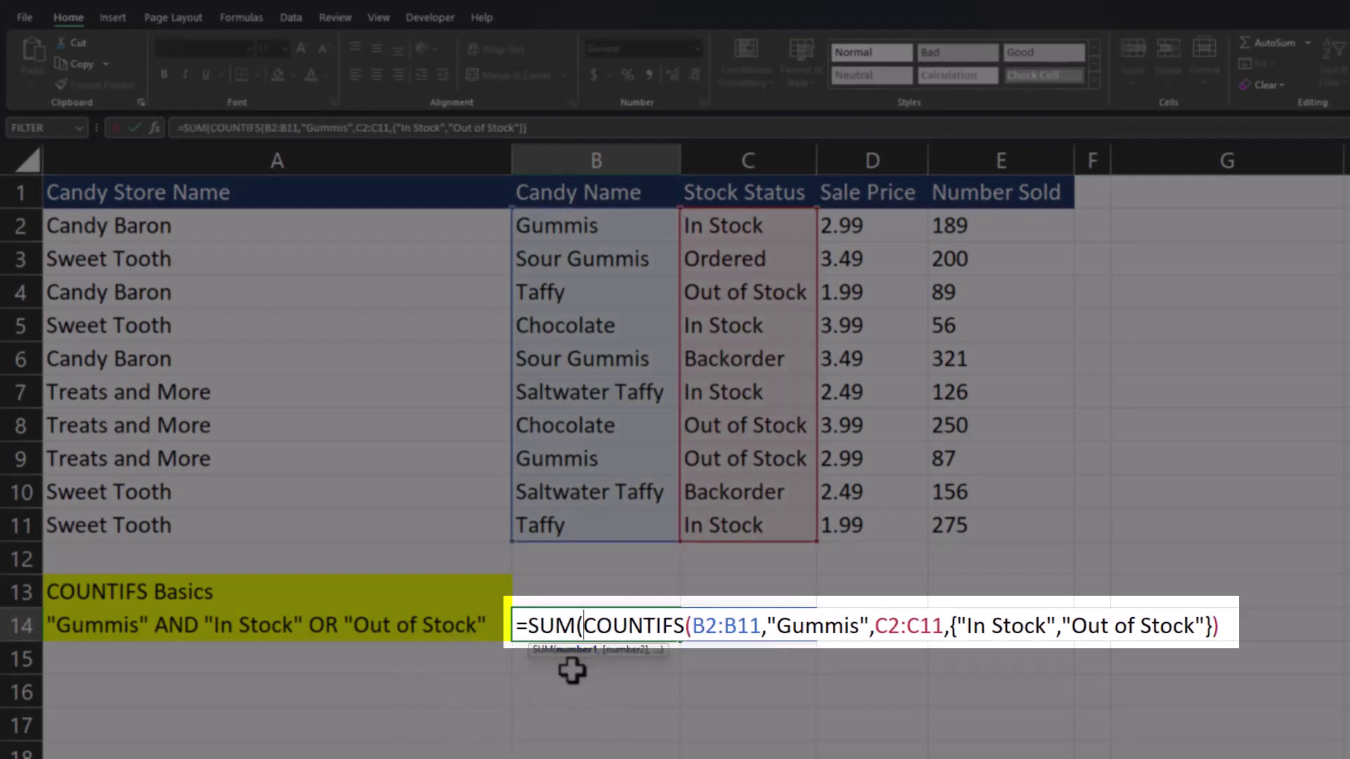
pyautogui.click(1225, 628)
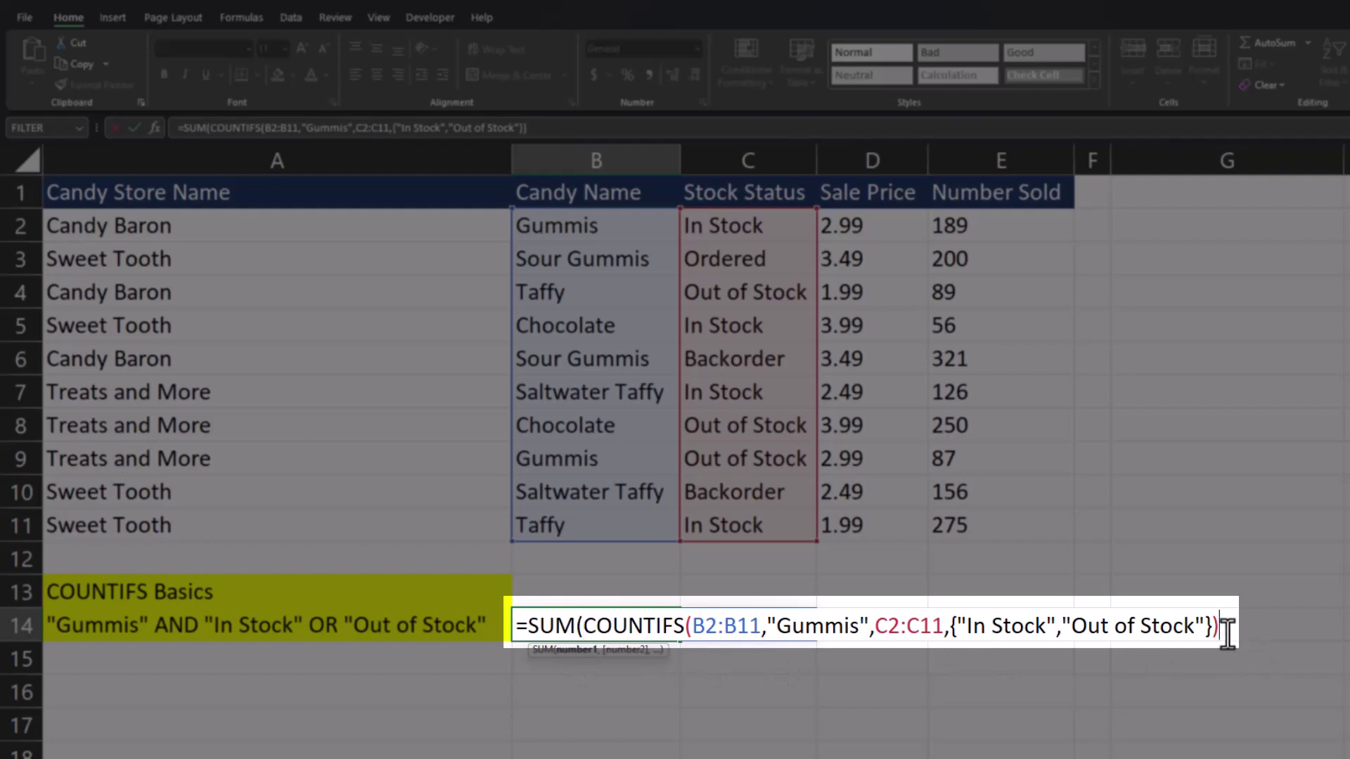
pyautogui.write(')')
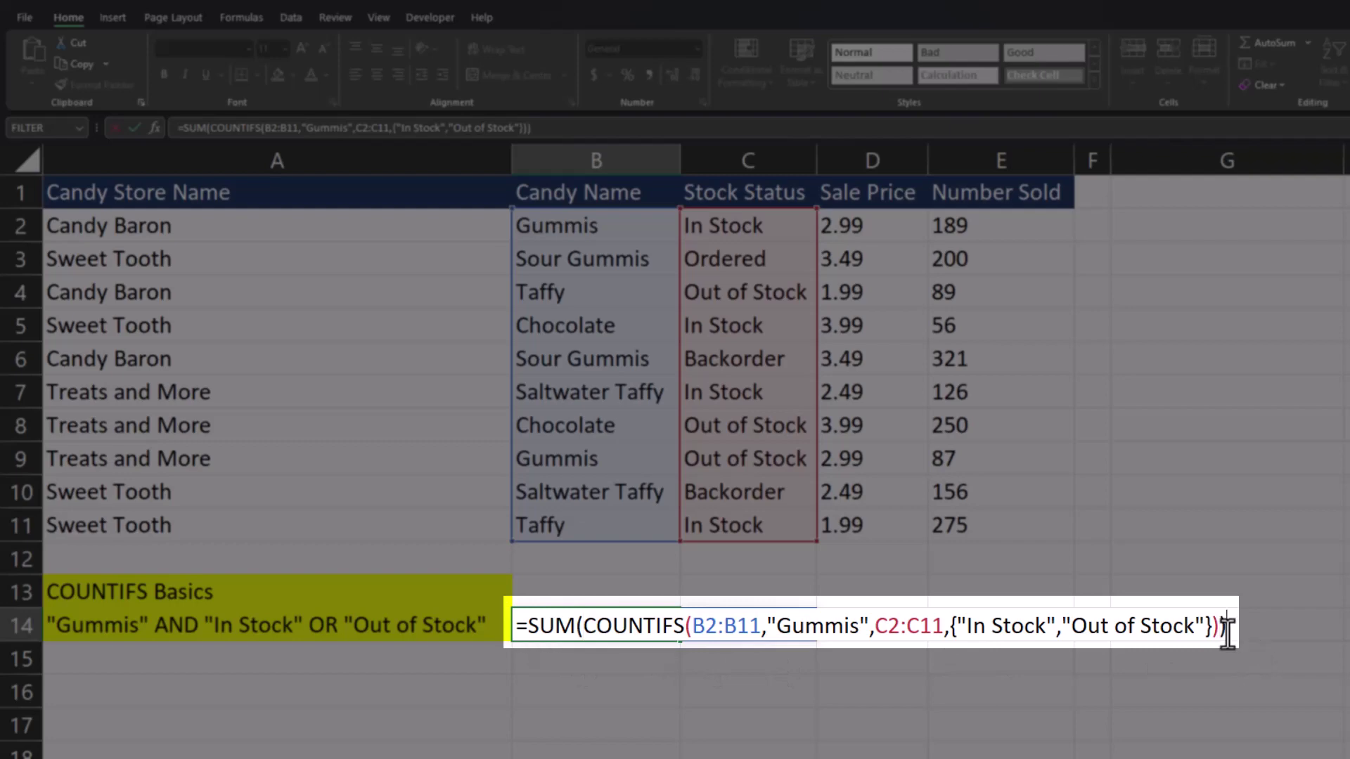
pyautogui.press('Return')
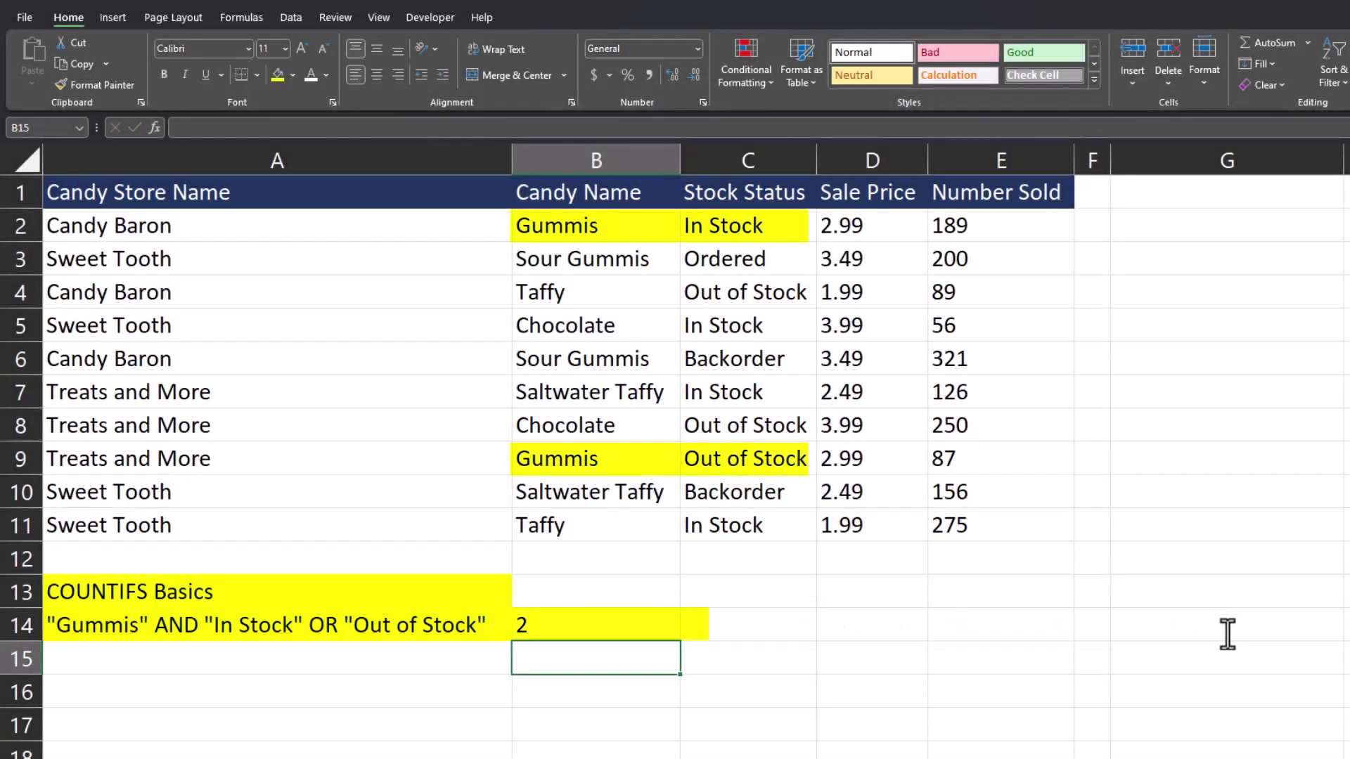